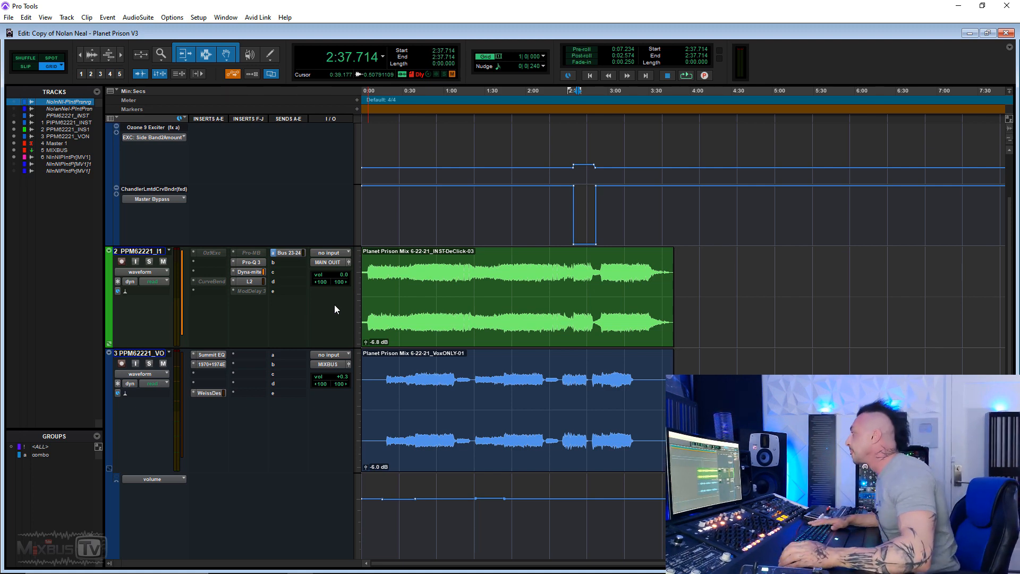
# Select 0:42.857–3:22.285 on track 2 and solo the track.
pyautogui.scroll(3, 351, 307)
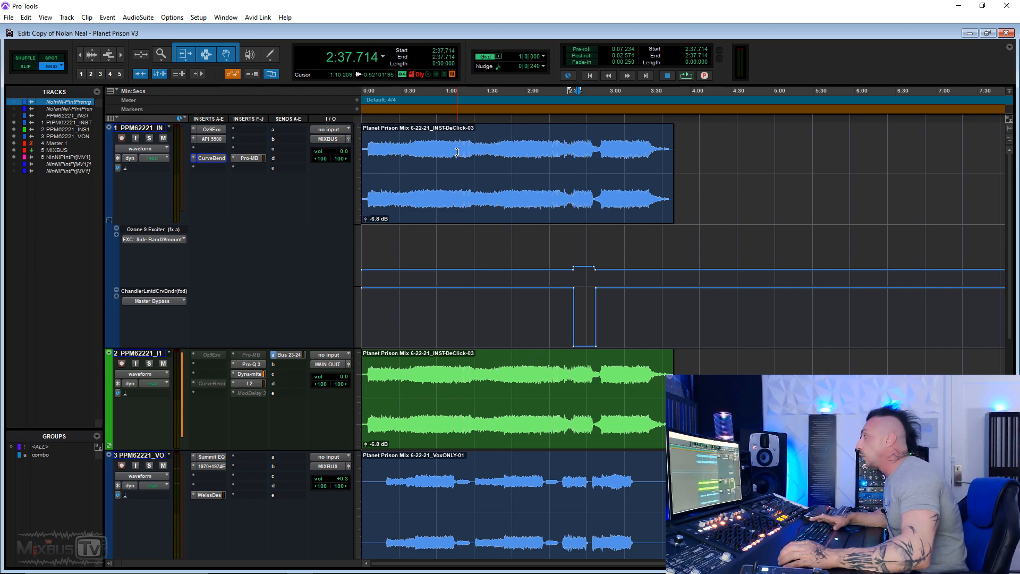
pyautogui.moveTo(422, 152); pyautogui.dragTo(605, 159)
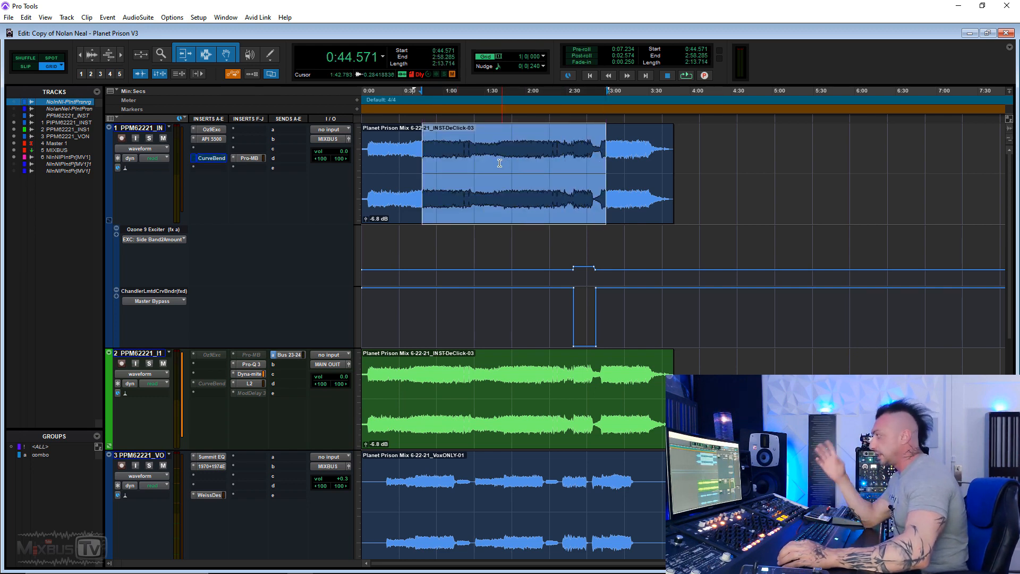
pyautogui.scroll(-3, 496, 163)
pyautogui.moveTo(420, 215); pyautogui.dragTo(638, 219)
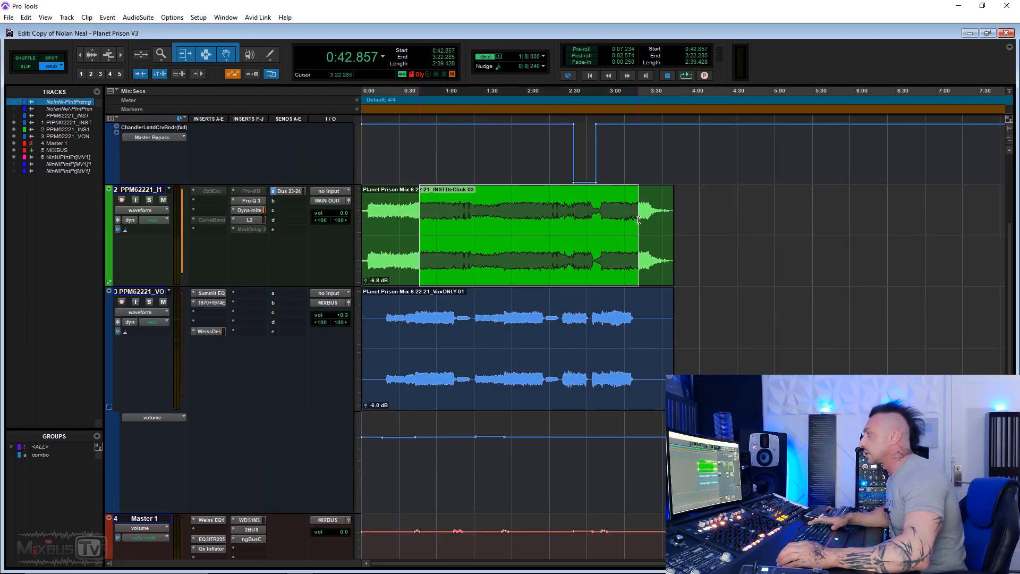
pyautogui.click(151, 202)
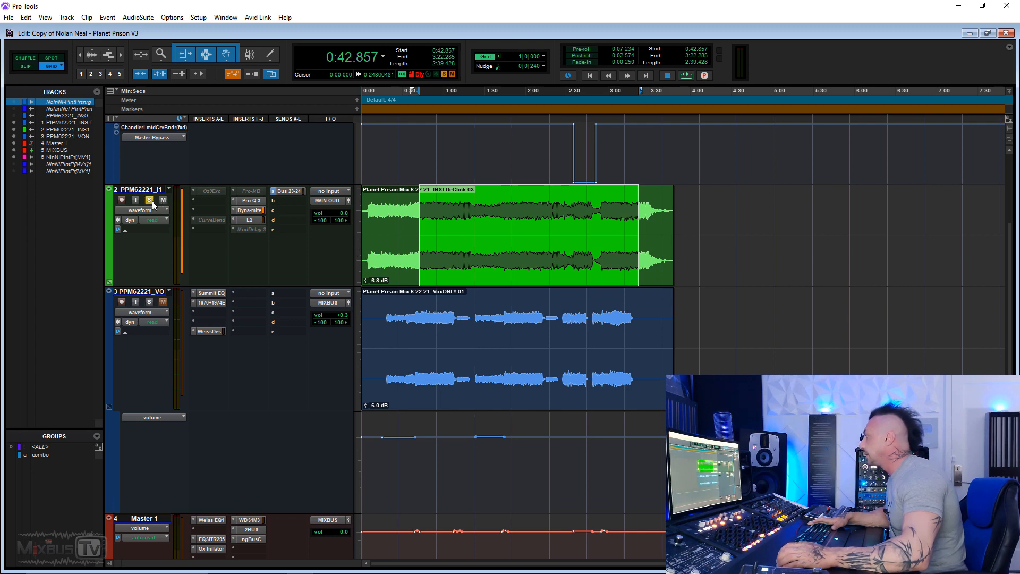
# Bypass Dyna-mite on track 2, then play and stop the soloed selection.
pyautogui.scroll(-5, 228, 285)
pyautogui.scroll(4, 280, 171)
pyautogui.keyDown('ctrl'); pyautogui.click(250, 149); pyautogui.keyUp('ctrl')
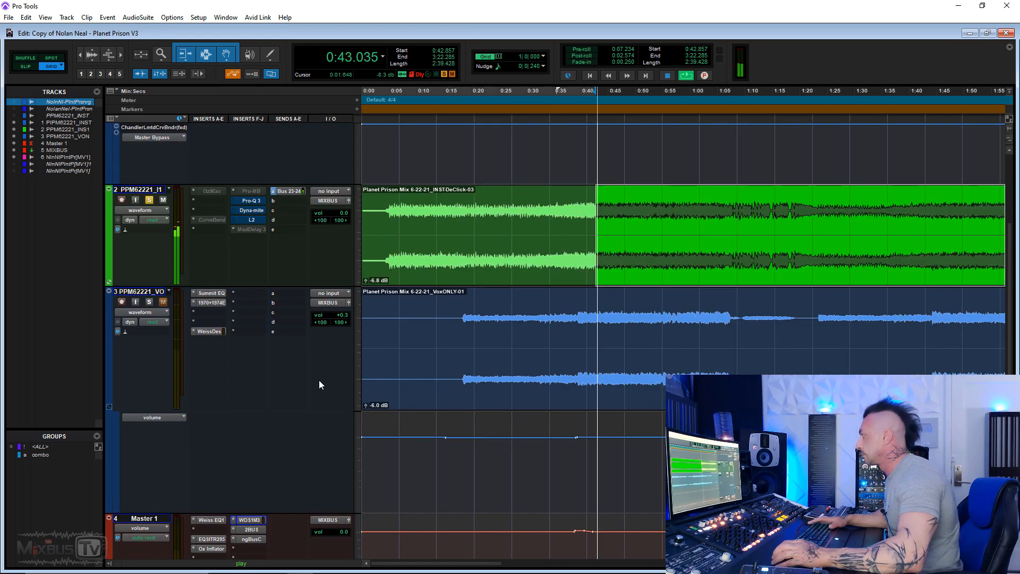
pyautogui.press('r')
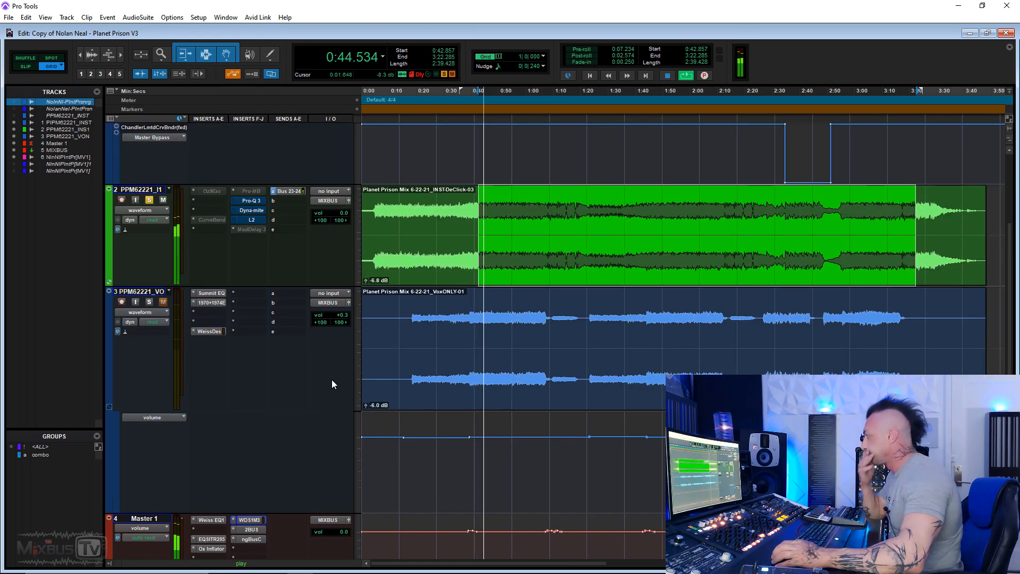
pyautogui.press('t')
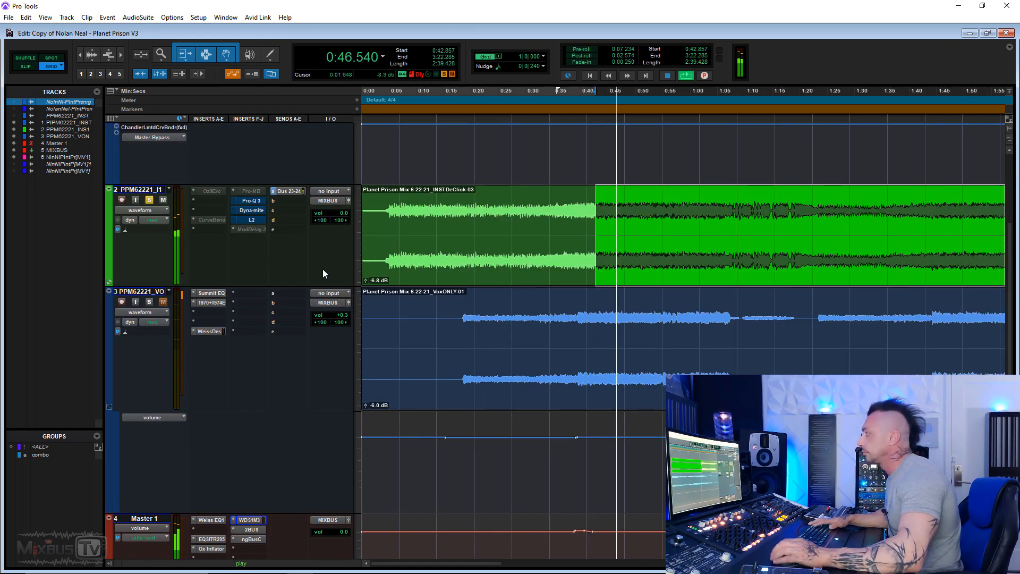
pyautogui.press('space')
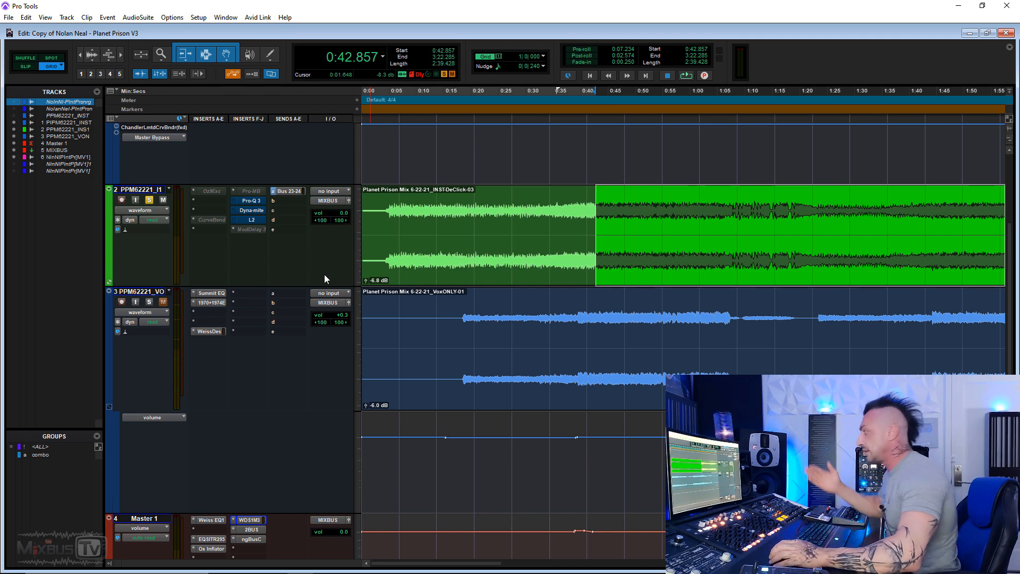
pyautogui.scroll(-2, 296, 347)
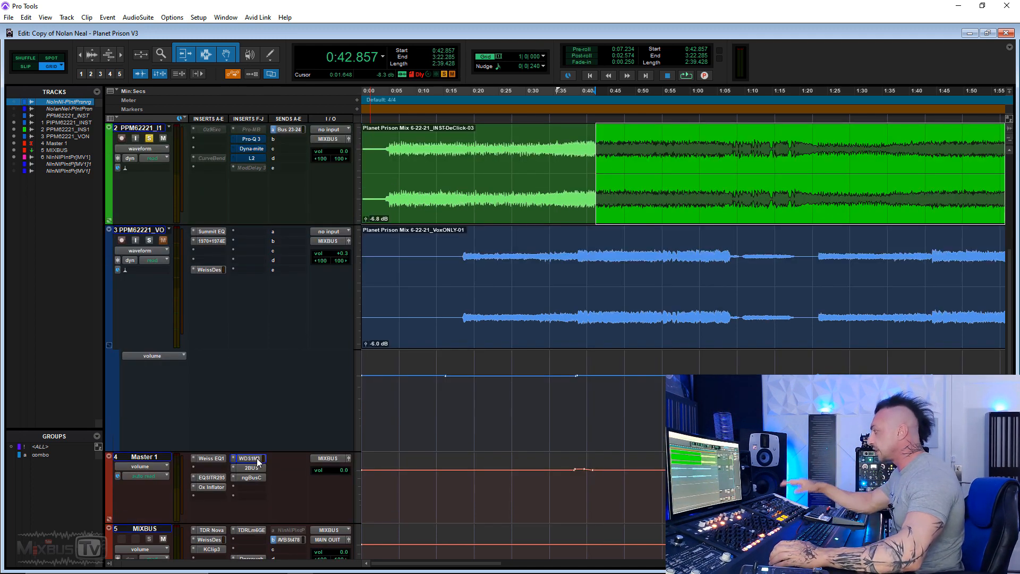
pyautogui.click(248, 458)
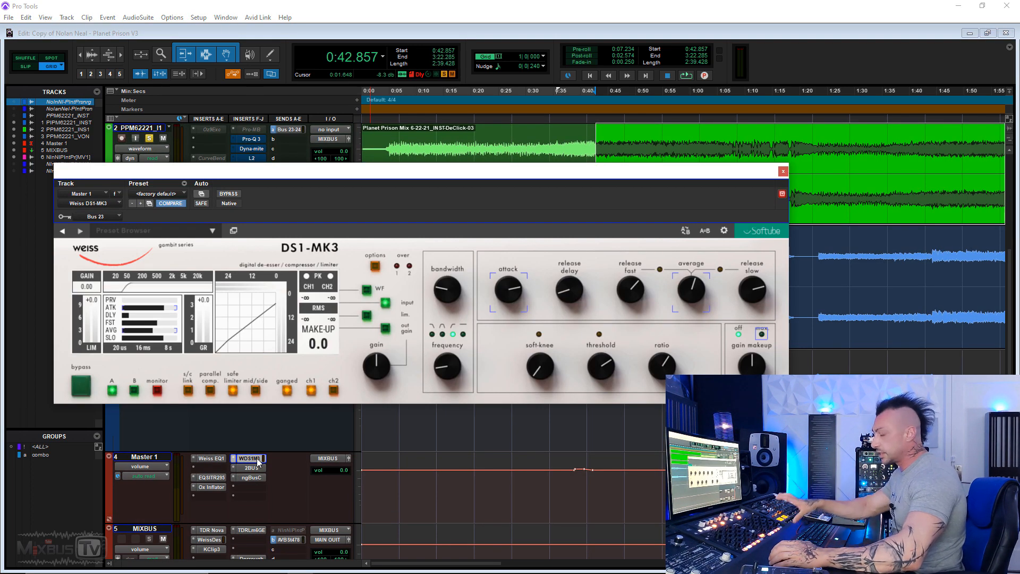
pyautogui.click(783, 171)
pyautogui.scroll(3, 305, 207)
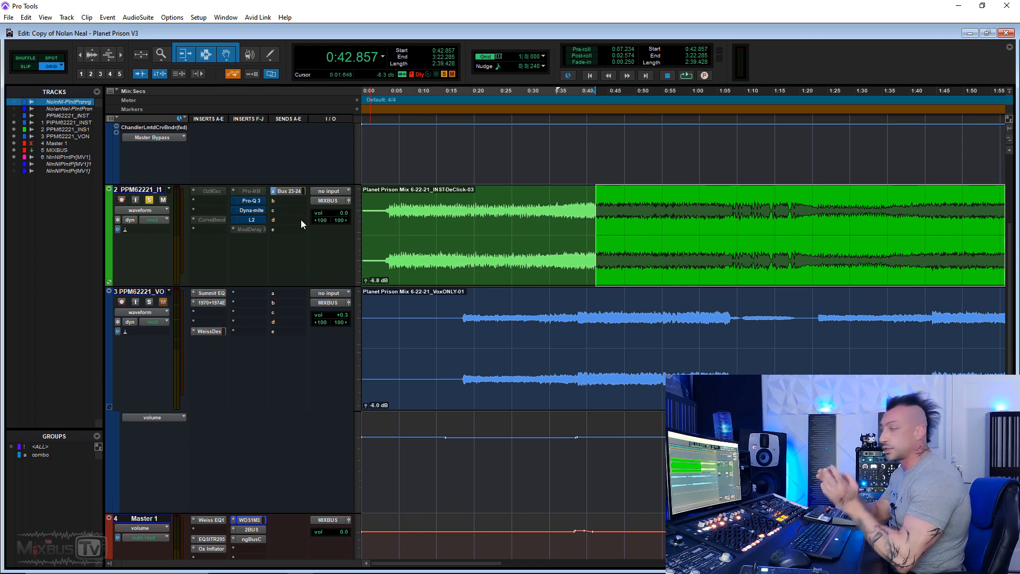
# Turn off Pro-Q 3's bypass on track 2, play from 0:42.857, and close the equaliser window.
pyautogui.click(251, 202)
pyautogui.moveTo(402, 174); pyautogui.dragTo(388, 87)
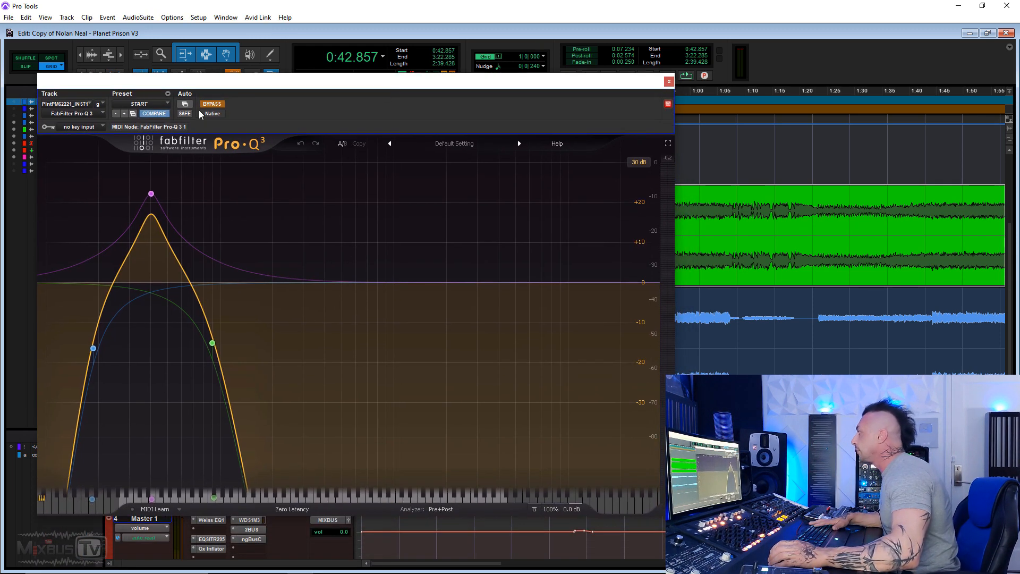
pyautogui.click(218, 106)
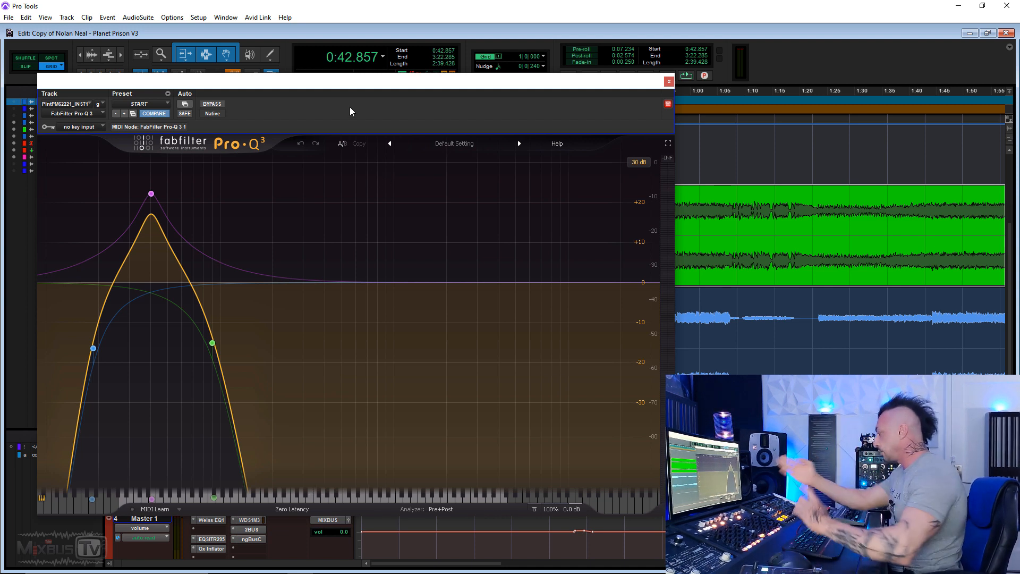
pyautogui.press('space')
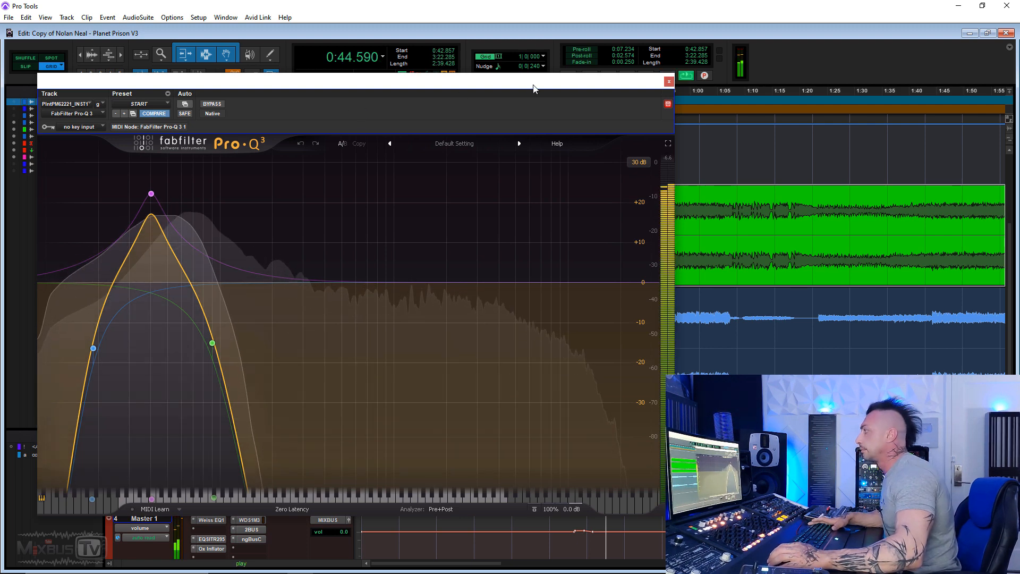
pyautogui.click(669, 83)
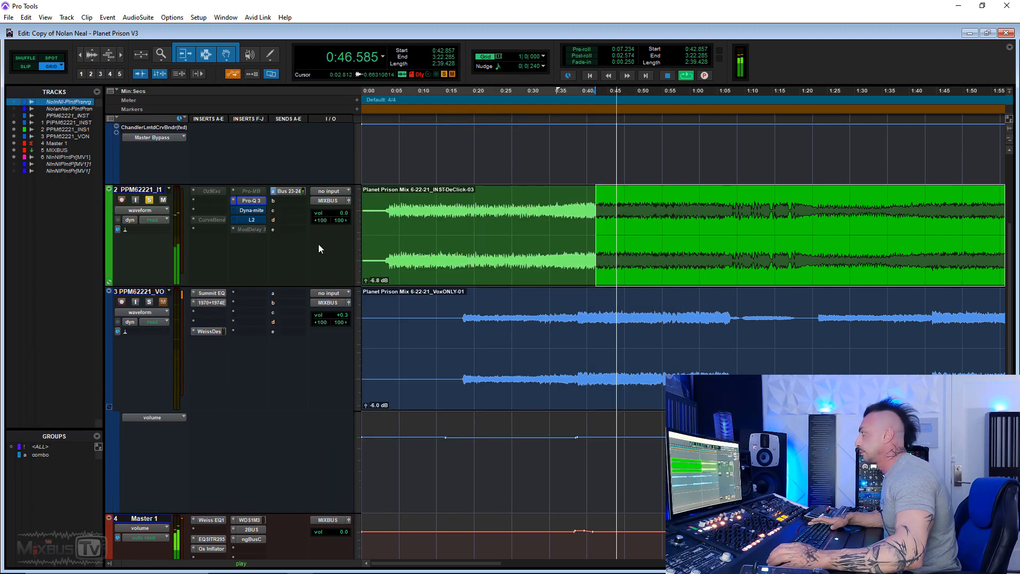
# Stop playback back at 0:42.857 and replay the section to hear Dyna-mite.
pyautogui.press('space')
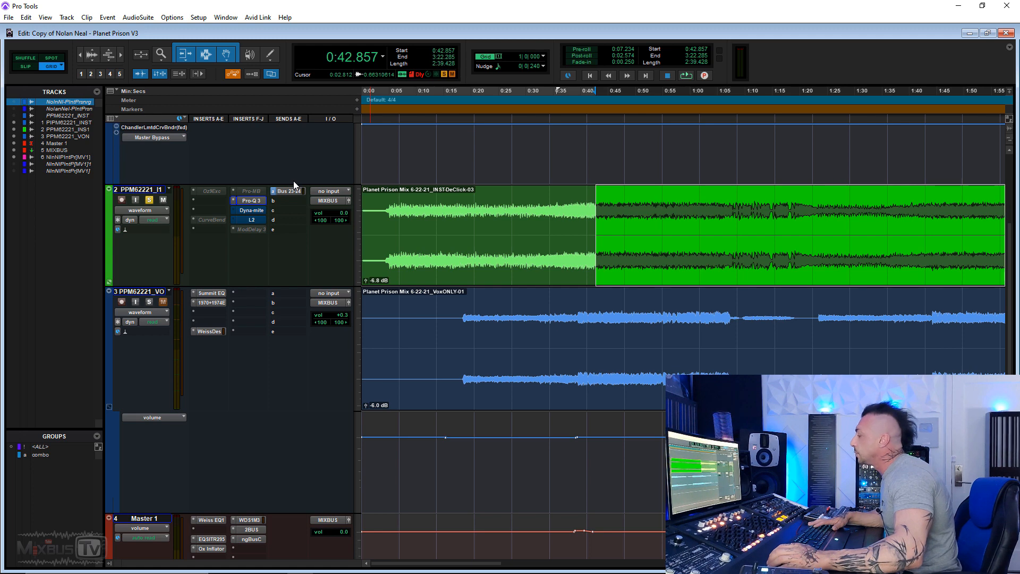
pyautogui.press('space')
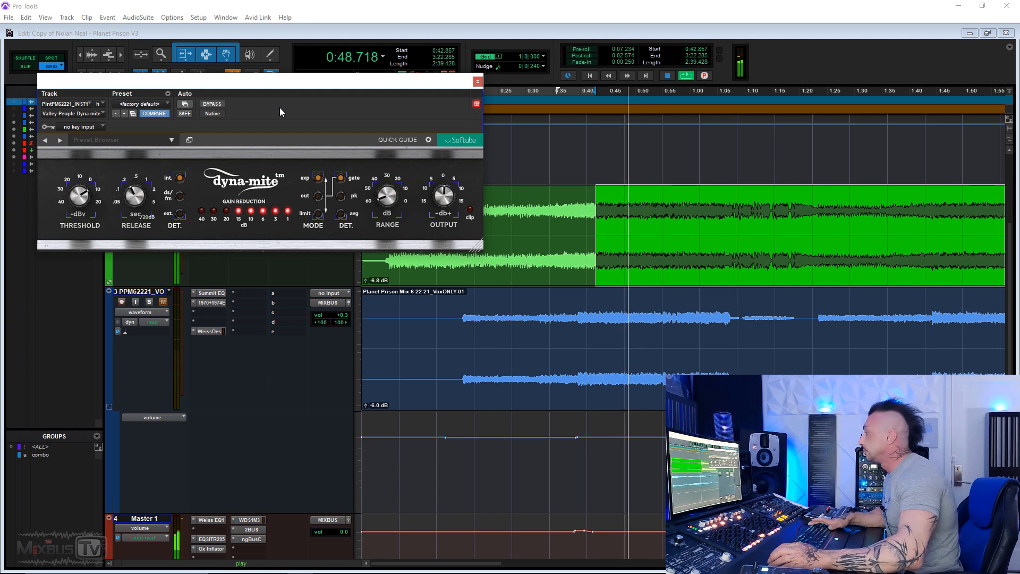
# A/B Dyna-mite's bypass during playback, leave it active, close it, and stop playback.
pyautogui.click(220, 105)
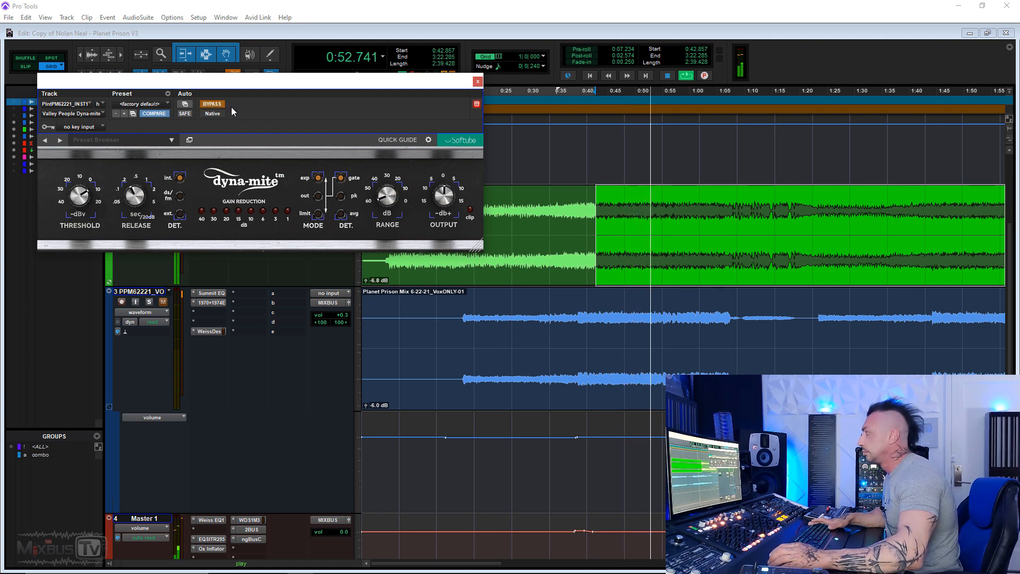
pyautogui.click(219, 104)
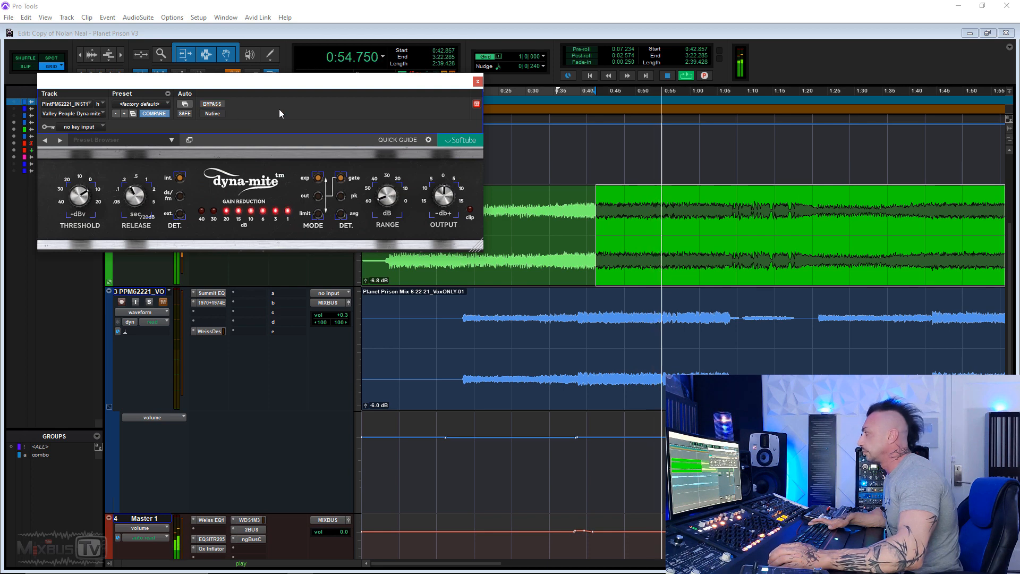
pyautogui.click(478, 82)
pyautogui.press('space')
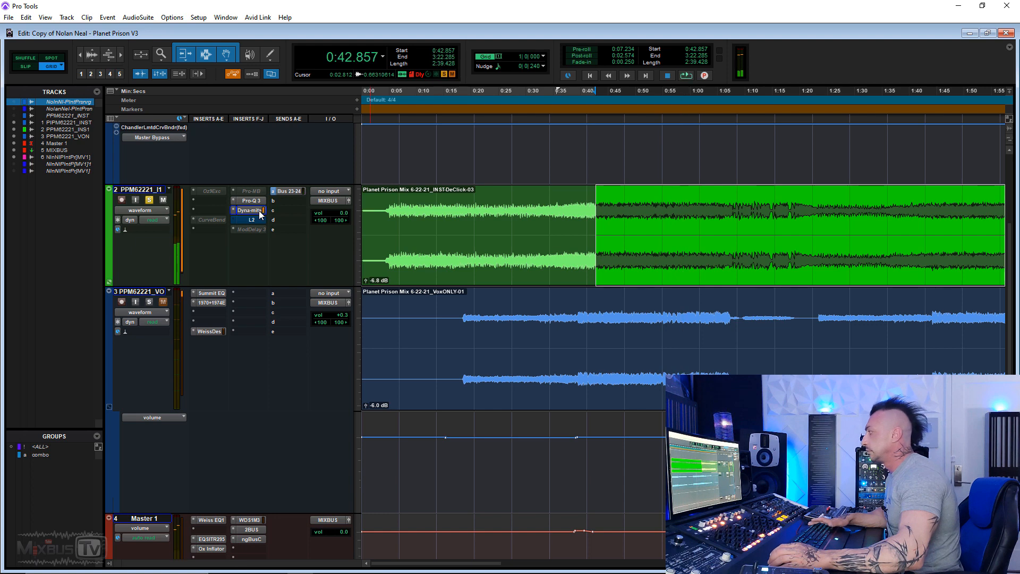
# Reopen and close Dyna-mite's settings, then bring up the L2 Ultramaximizer on track 2.
pyautogui.click(249, 210)
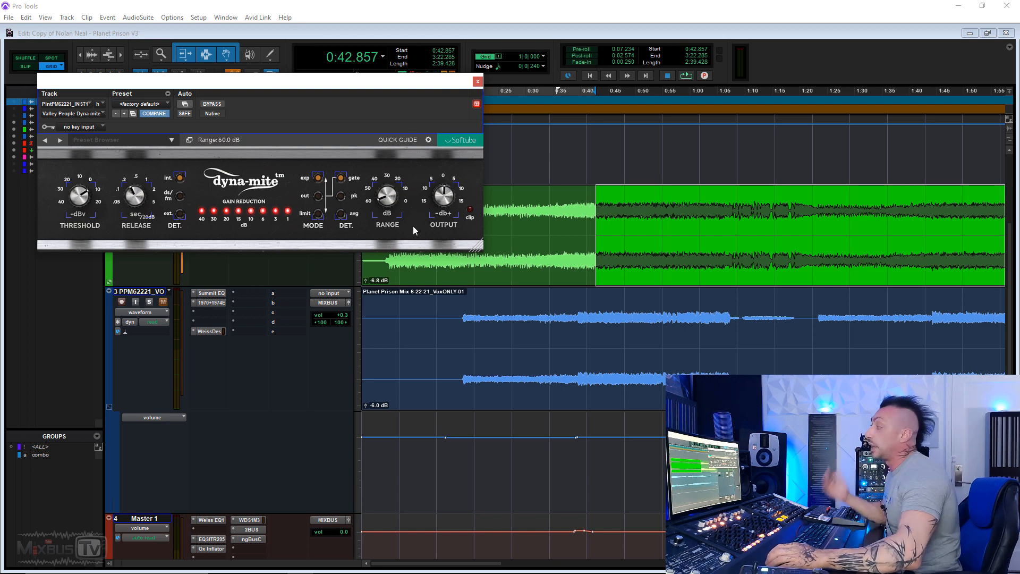
pyautogui.click(477, 82)
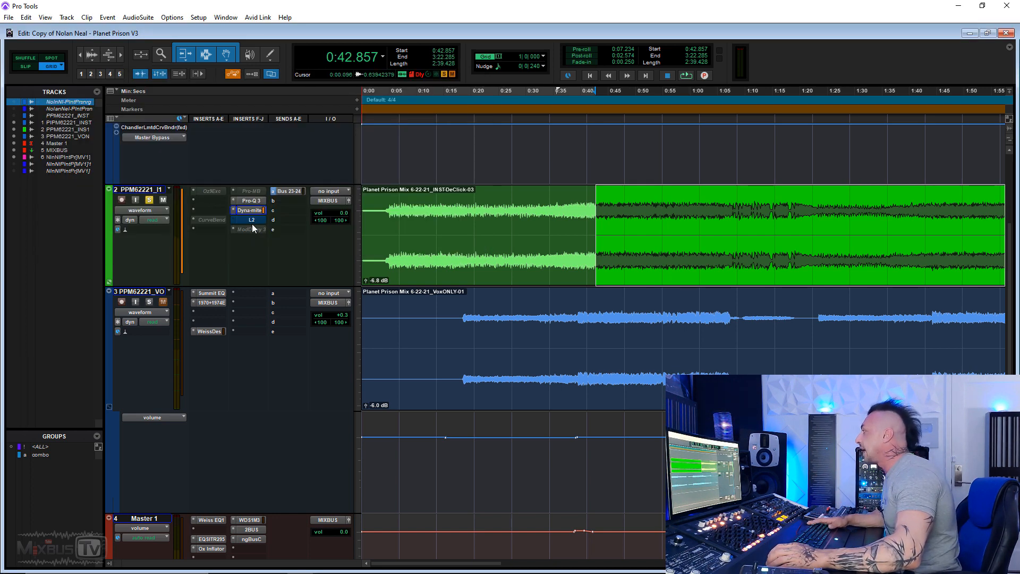
pyautogui.click(253, 219)
pyautogui.moveTo(268, 84); pyautogui.dragTo(360, 101)
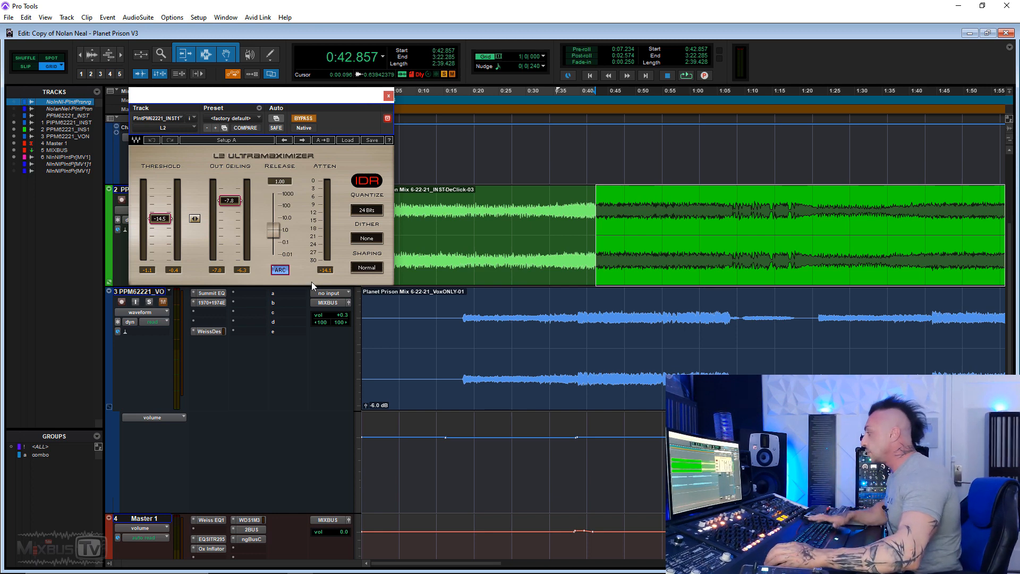
pyautogui.click(250, 520)
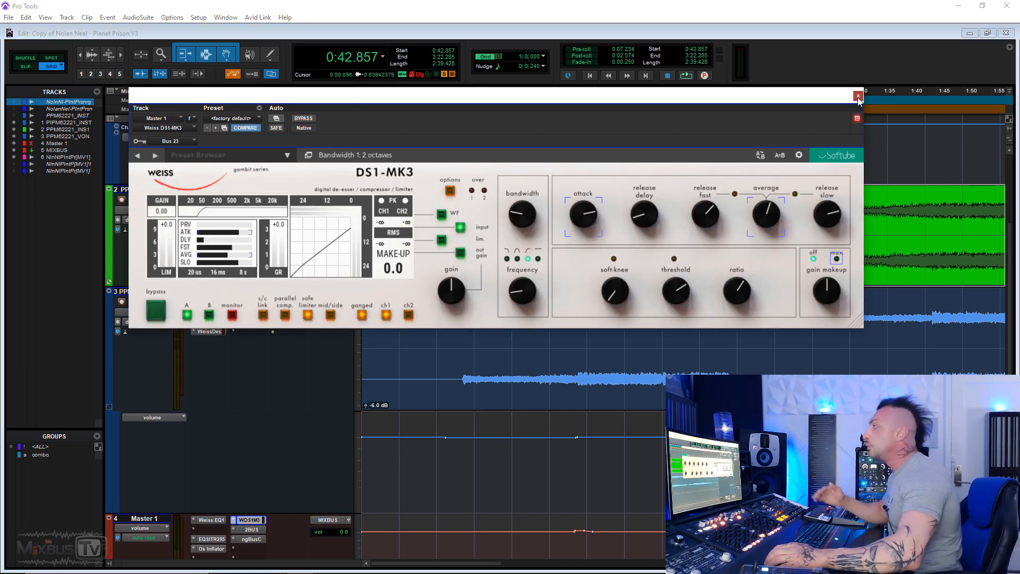
pyautogui.click(857, 96)
pyautogui.click(256, 219)
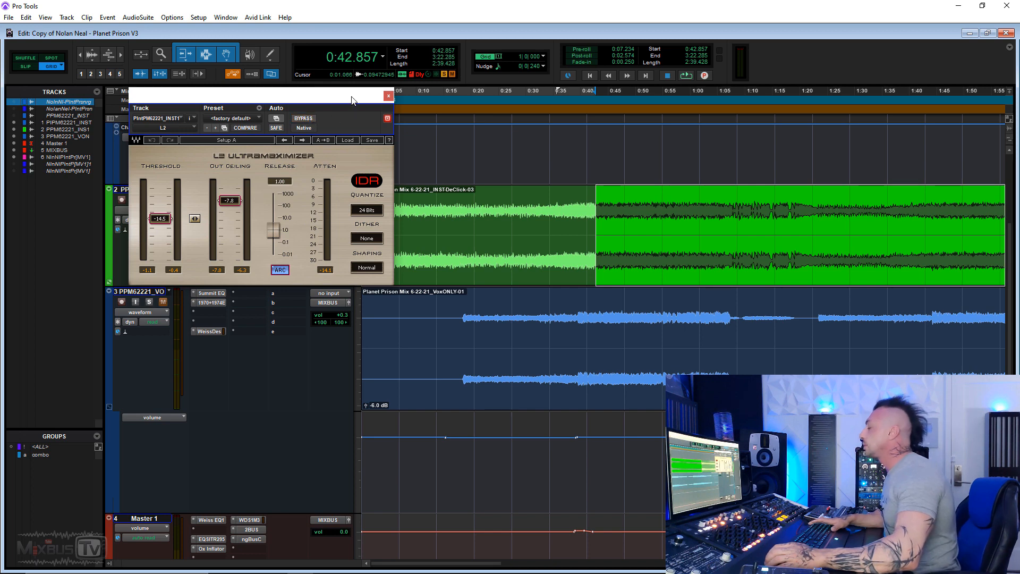
pyautogui.moveTo(353, 100); pyautogui.dragTo(354, 116)
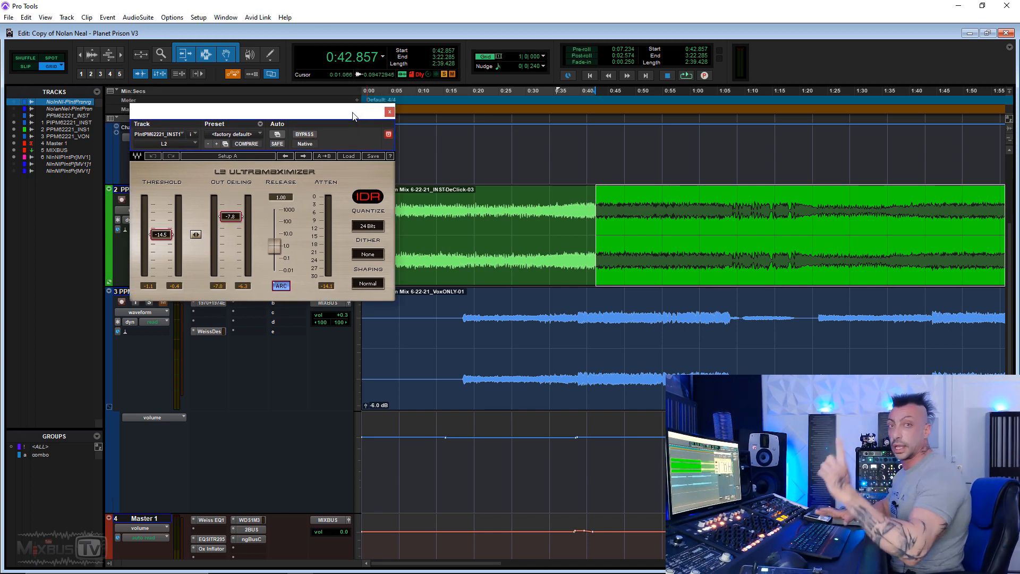
pyautogui.press('space')
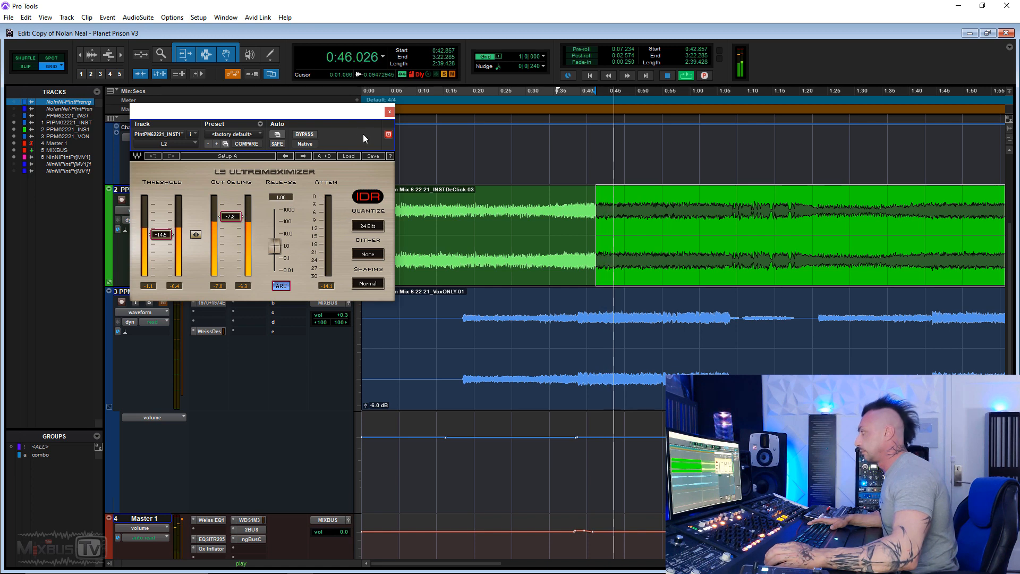
pyautogui.press('space')
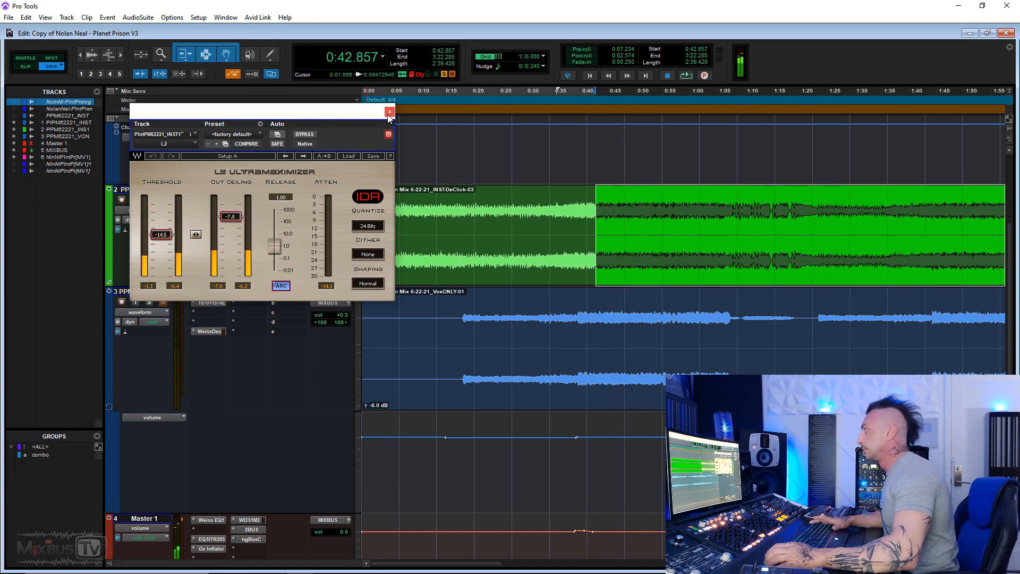
pyautogui.click(389, 113)
pyautogui.click(289, 193)
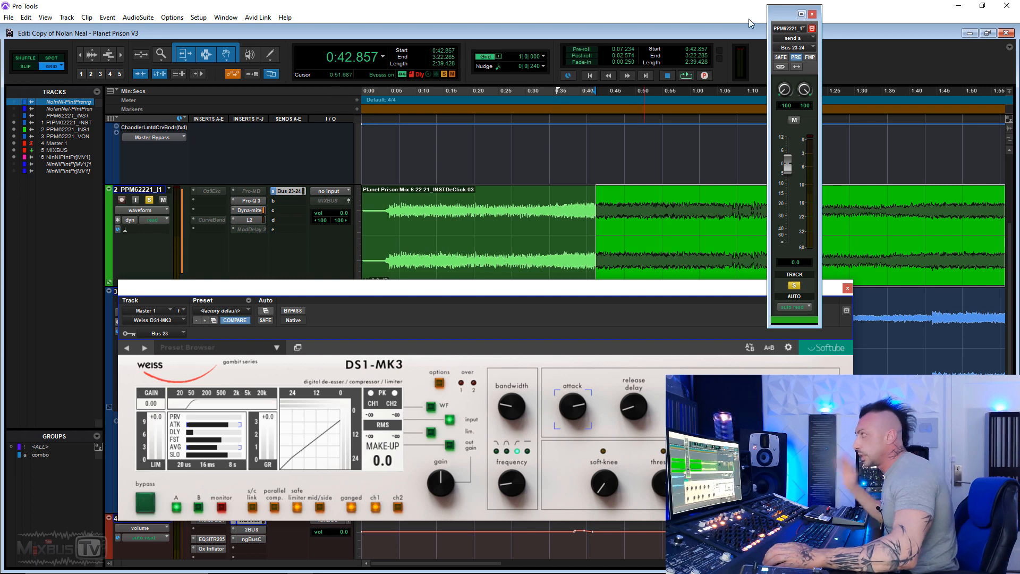
pyautogui.click(812, 15)
pyautogui.moveTo(573, 290); pyautogui.dragTo(483, 49)
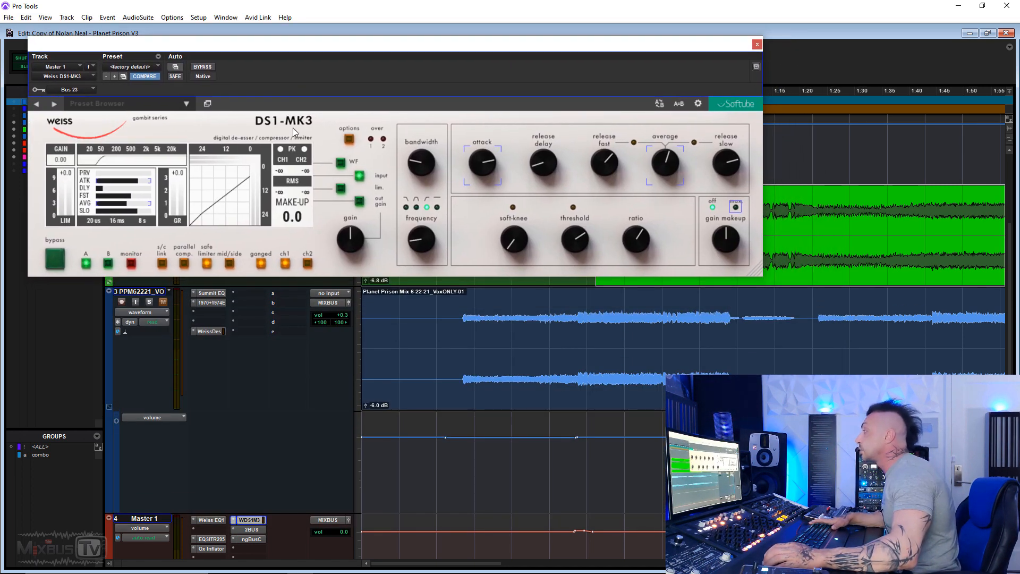
pyautogui.click(80, 93)
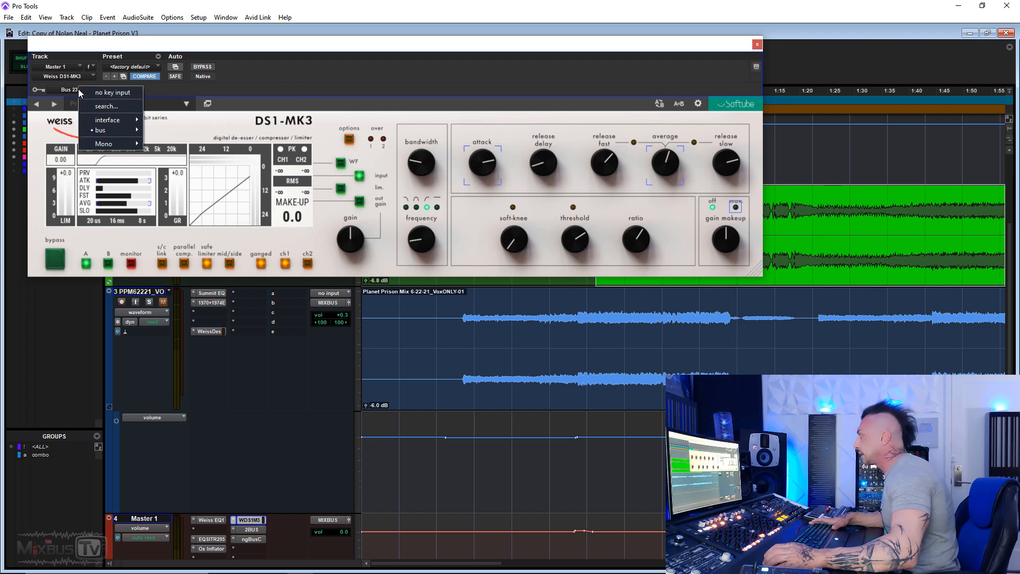
pyautogui.click(284, 86)
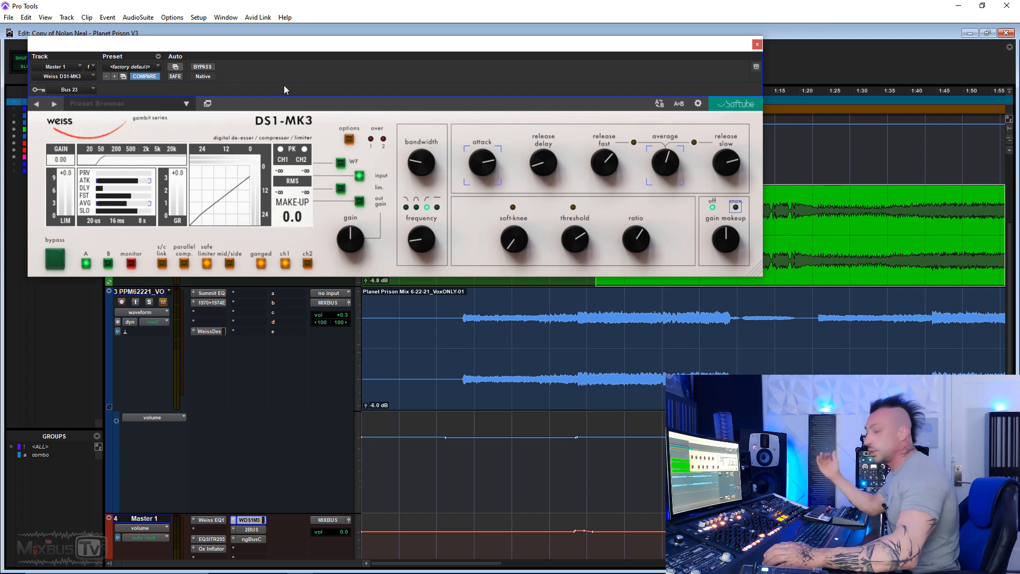
pyautogui.moveTo(410, 174)
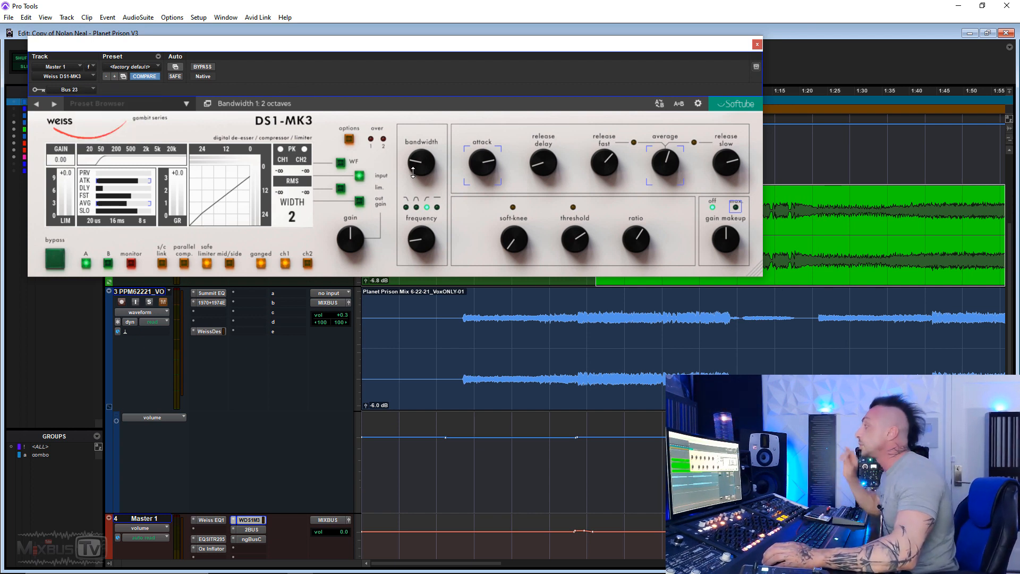
pyautogui.scroll(-2, 296, 412)
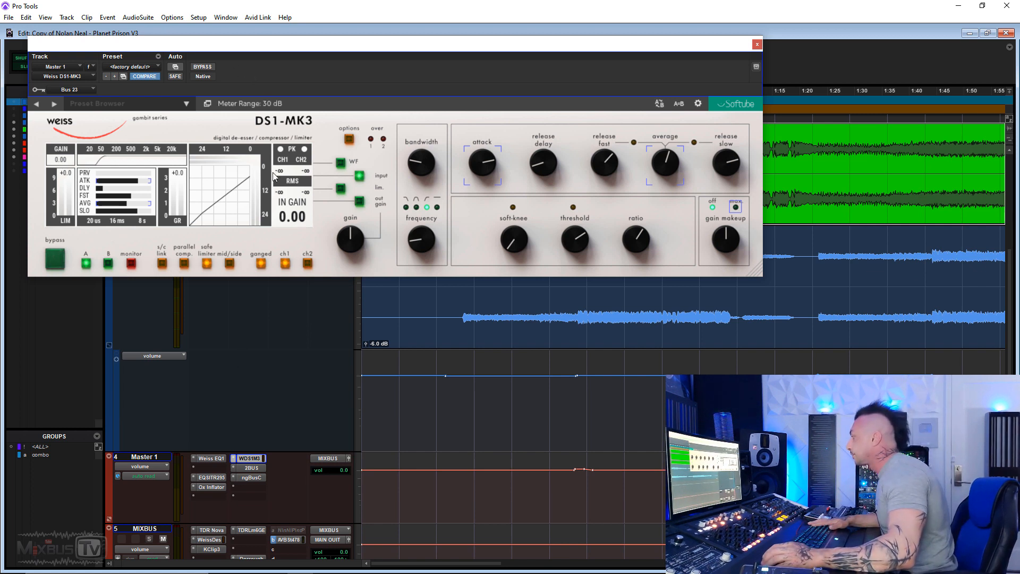
# Play the mix with the Master's DS1-MK3 bypassed, then re-enable it and stop.
pyautogui.moveTo(539, 50); pyautogui.dragTo(534, 65)
pyautogui.click(215, 85)
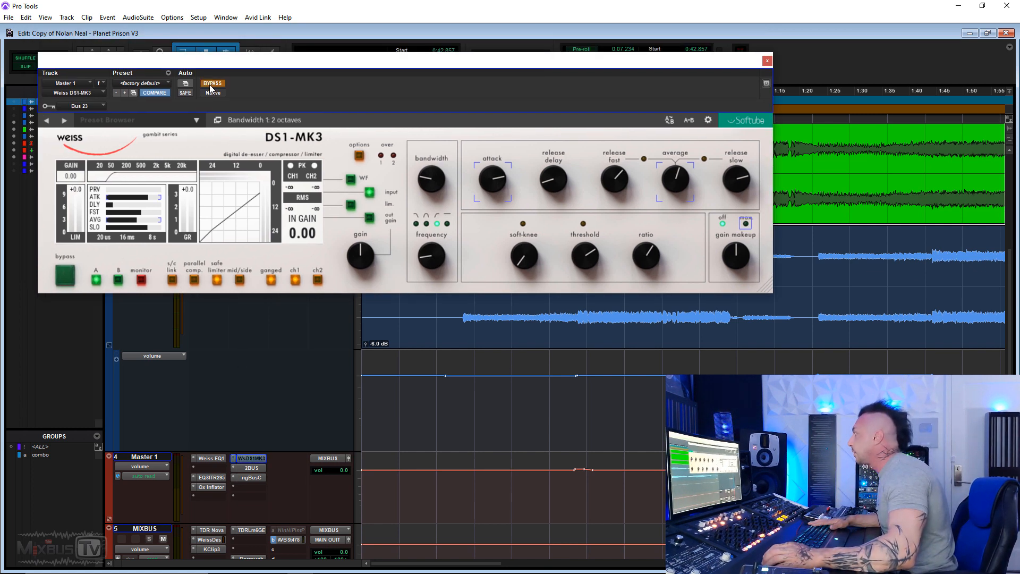
pyautogui.press('space')
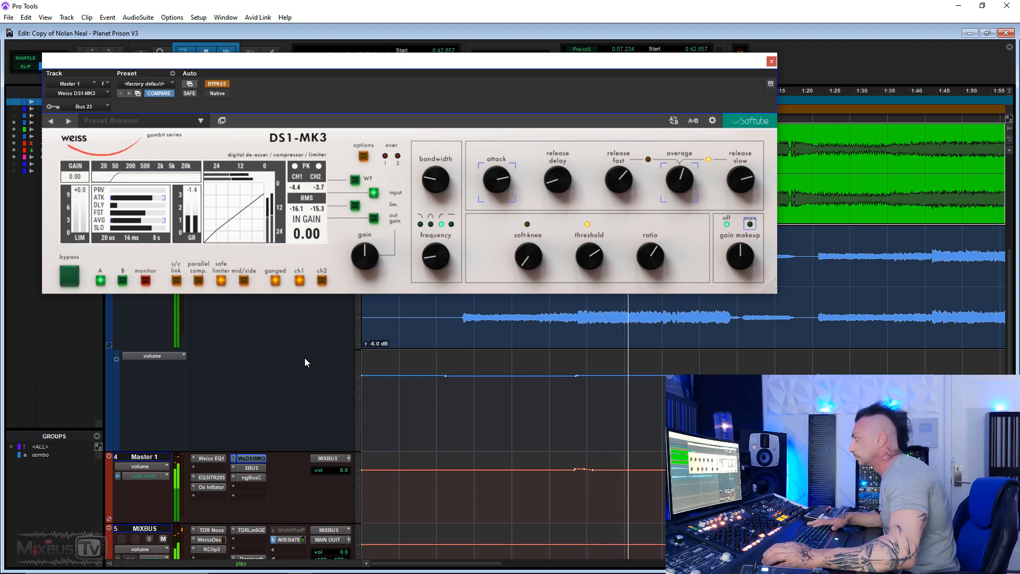
pyautogui.click(220, 84)
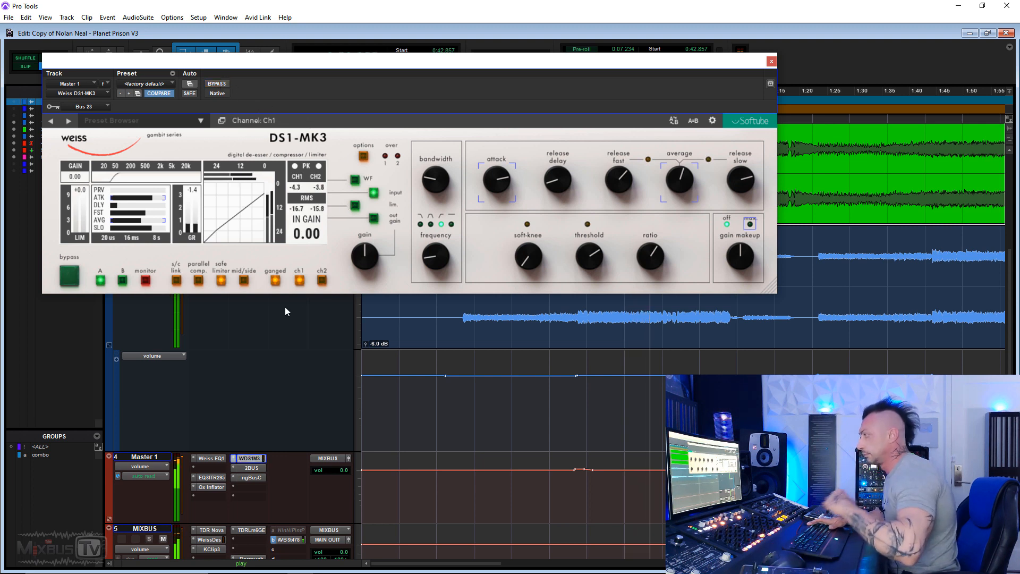
pyautogui.press('space')
# Select and zoom into a short section, then toggle DS1-MK3 bypass repeatedly while it plays.
pyautogui.moveTo(580, 392); pyautogui.dragTo(660, 396)
pyautogui.hotkey('ctrl', ']')
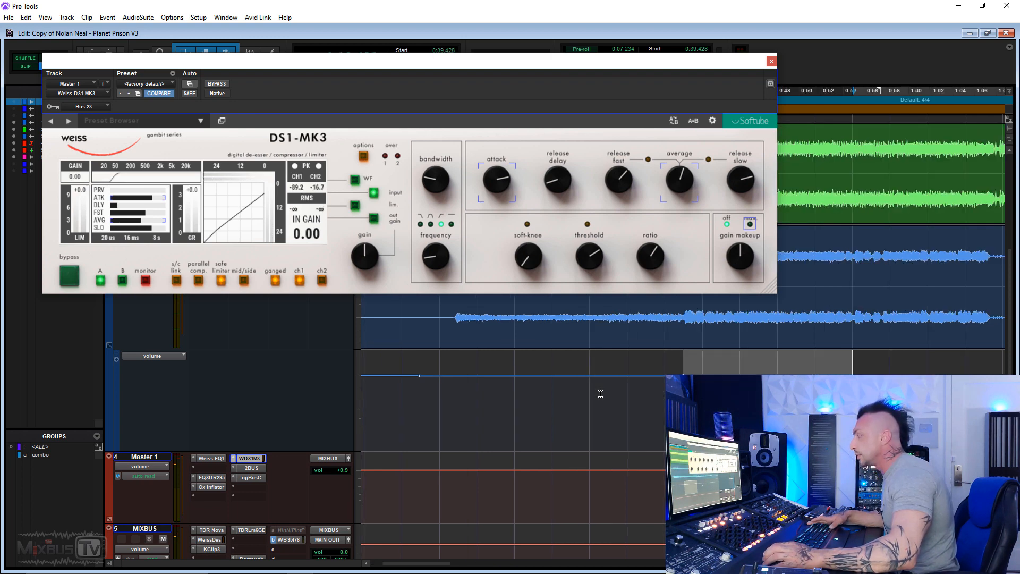
pyautogui.click(217, 84)
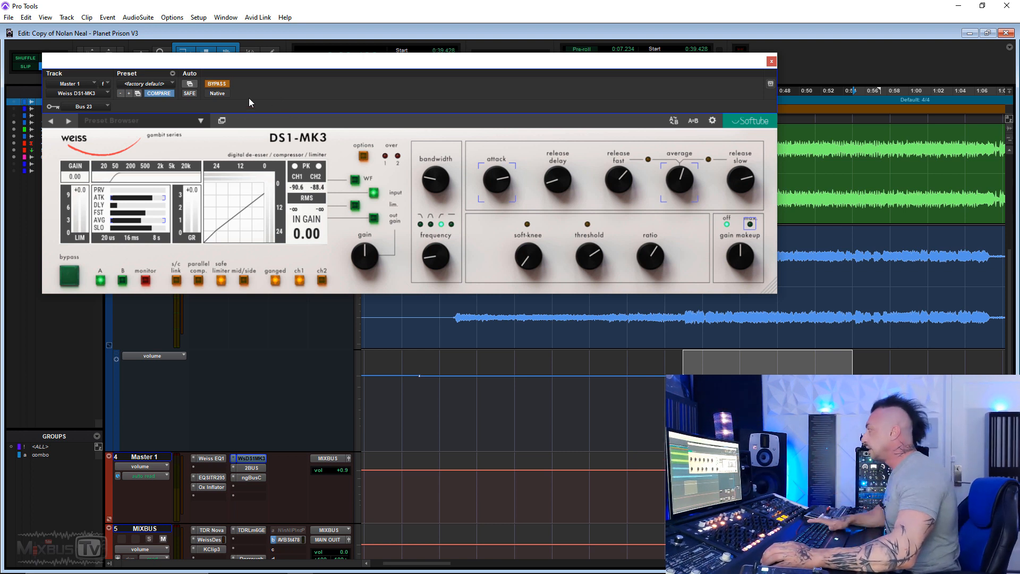
pyautogui.press('space')
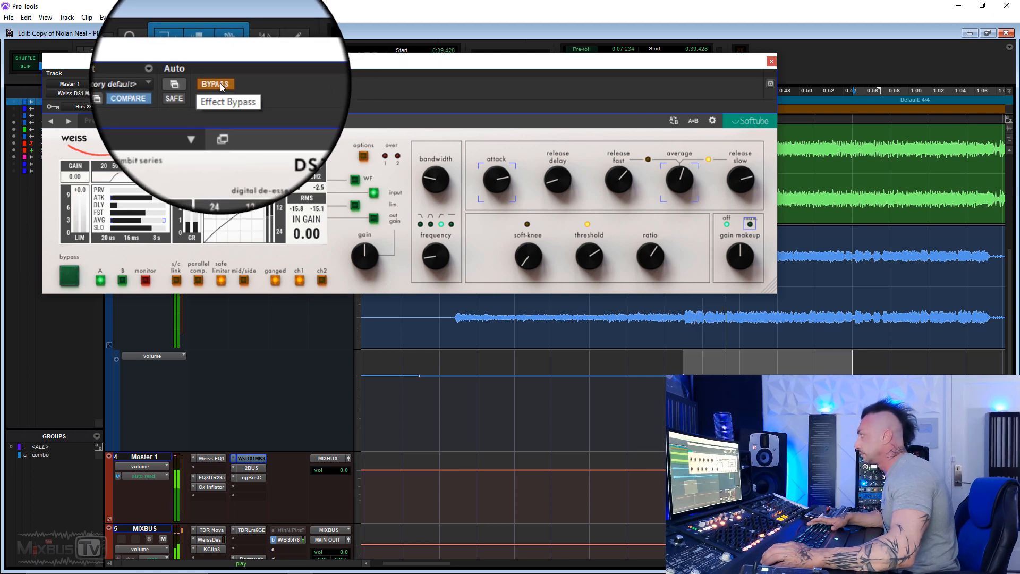
pyautogui.click(221, 87)
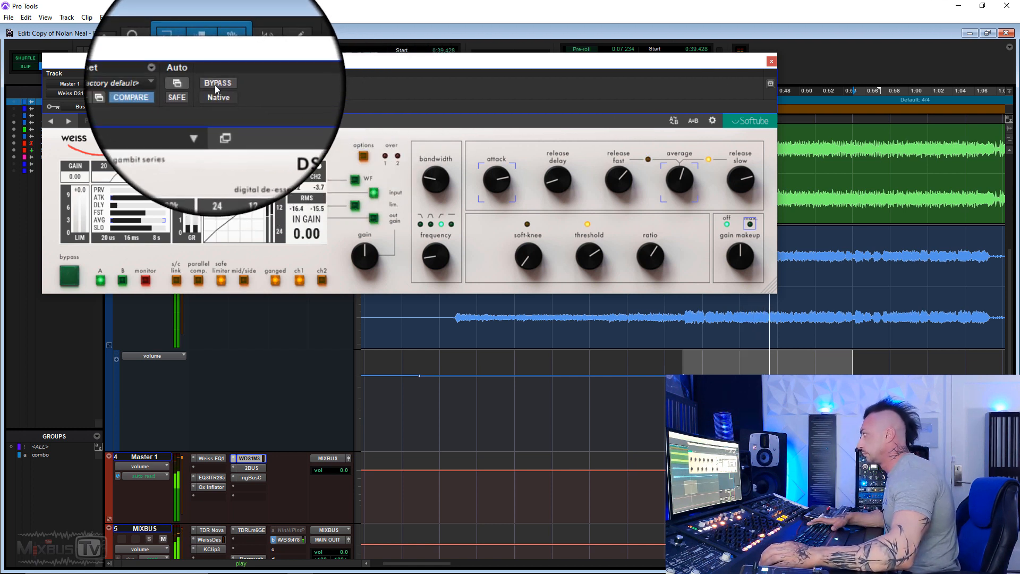
pyautogui.click(215, 86)
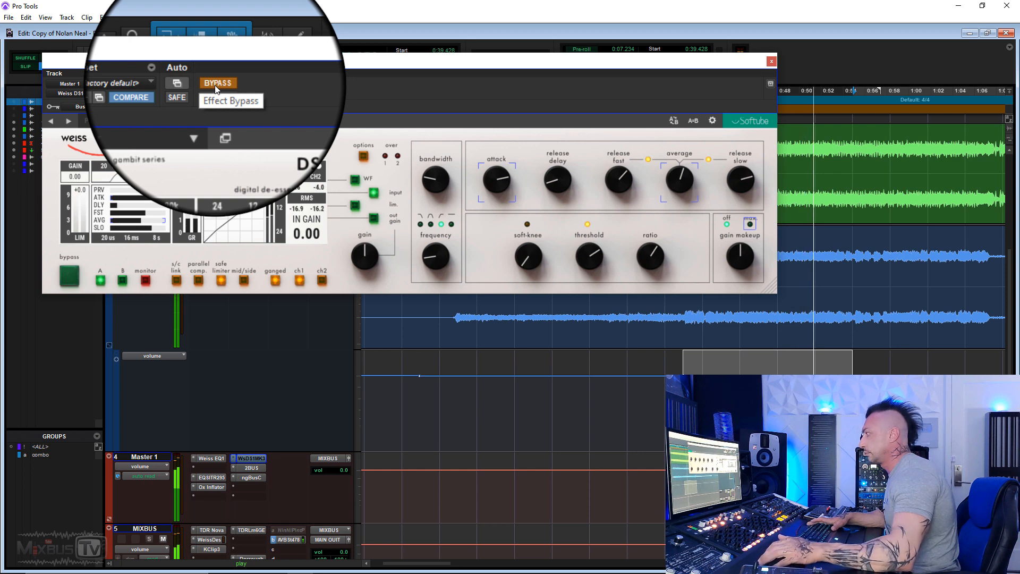
pyautogui.click(216, 85)
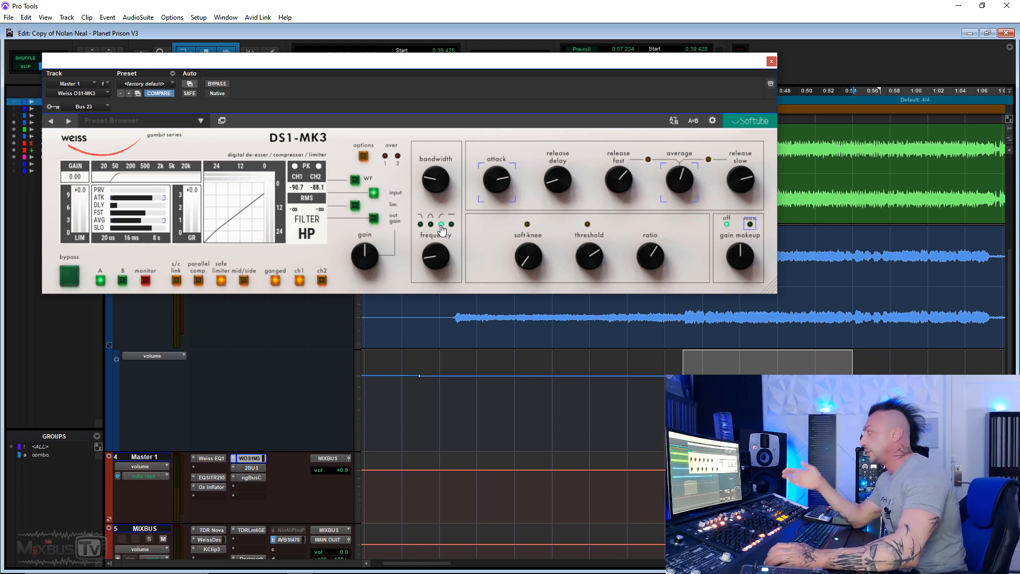
pyautogui.moveTo(439, 250)
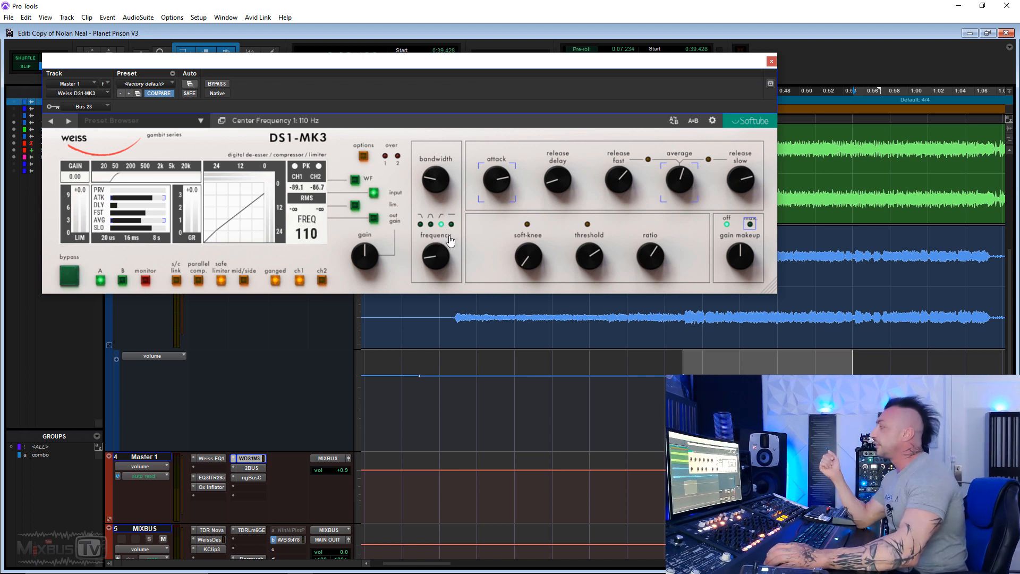
pyautogui.moveTo(451, 228)
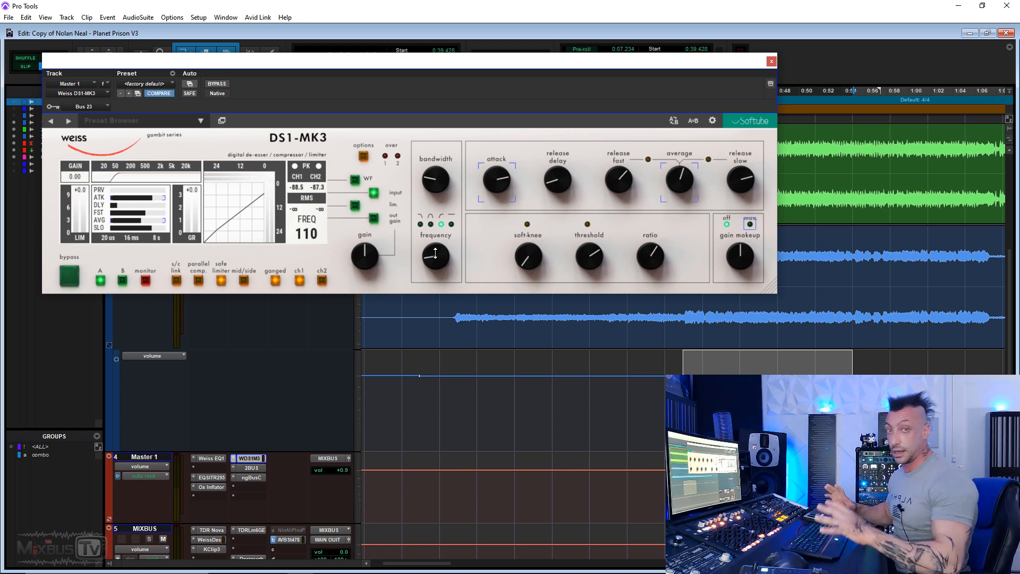
# Switch the DS1-MK3 to its WF waveform view, enlarge the window, and play then stop.
pyautogui.click(357, 180)
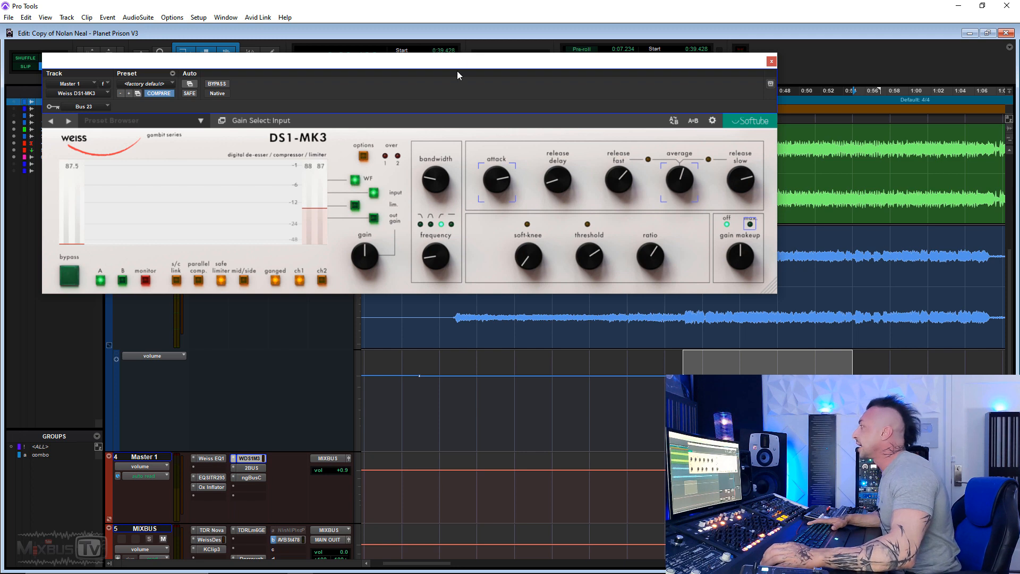
pyautogui.moveTo(457, 63); pyautogui.dragTo(430, 18)
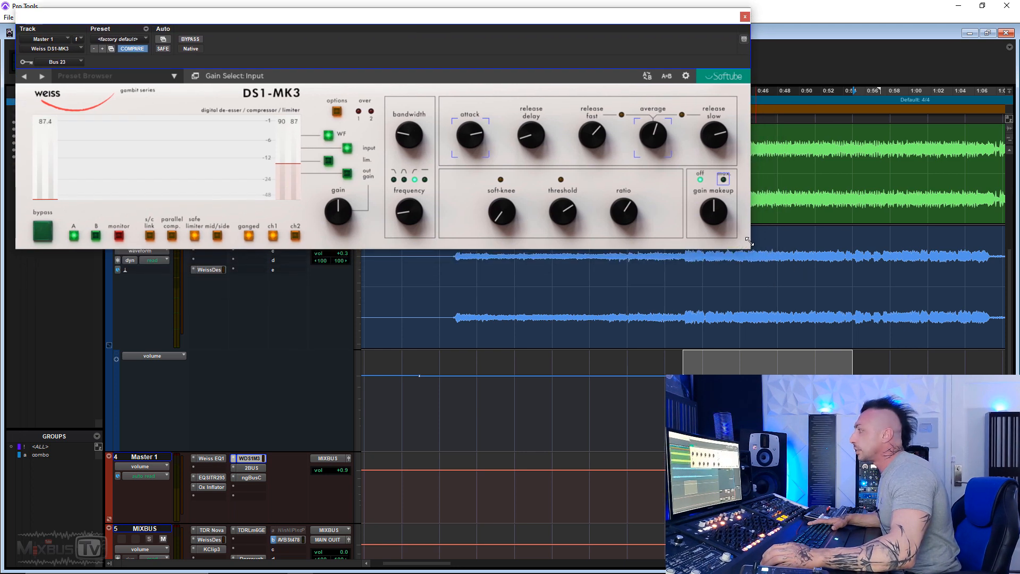
pyautogui.moveTo(748, 242); pyautogui.dragTo(984, 307)
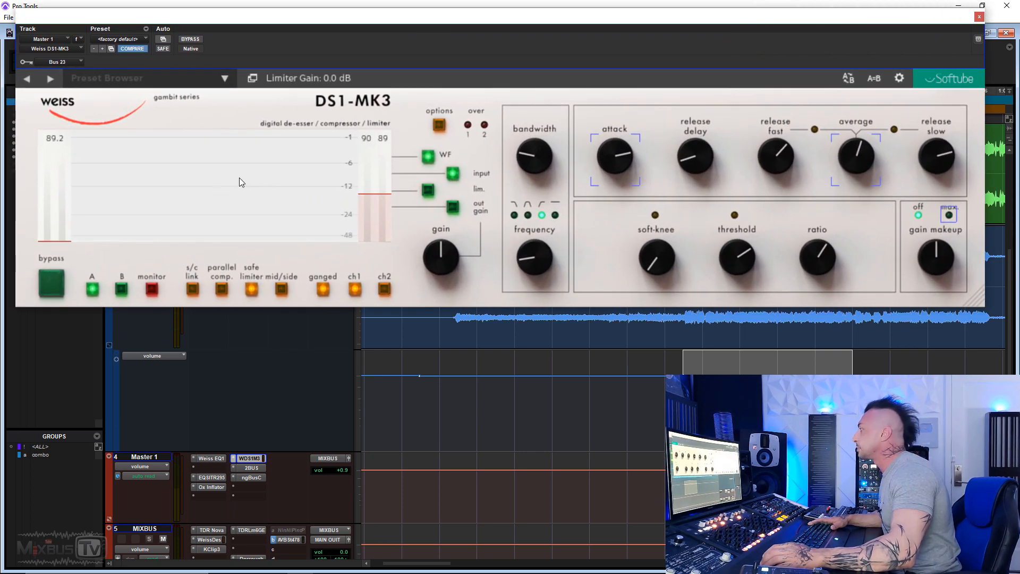
pyautogui.press('space')
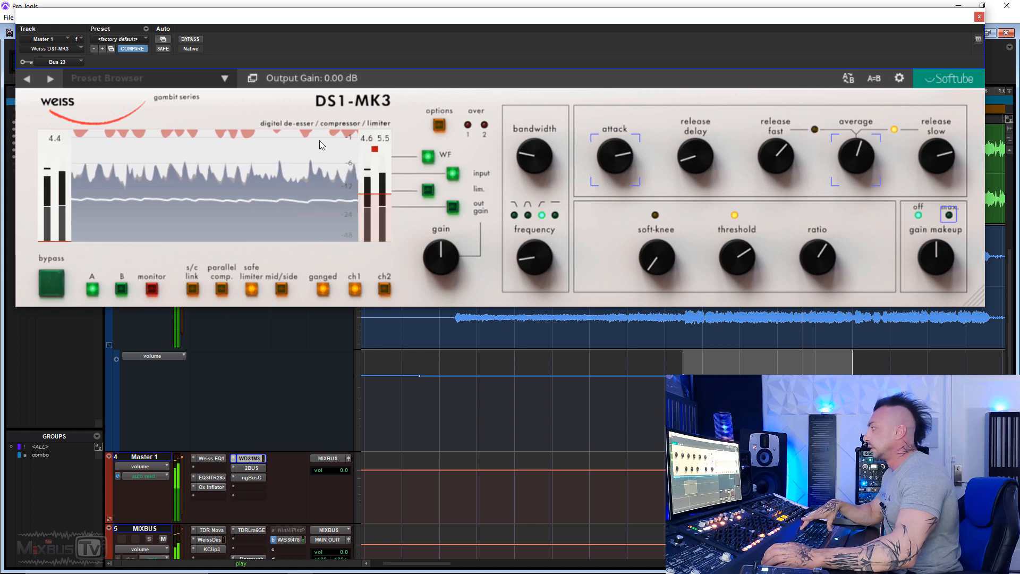
pyautogui.press('space')
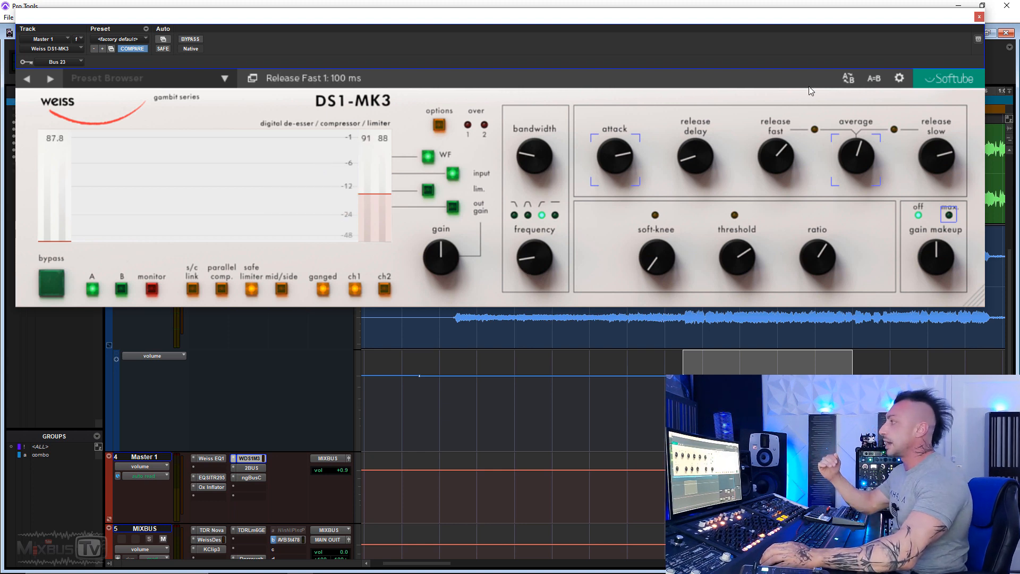
# Sweep the DS1-MK3 ratio up to 34:1 and back down, settling near 1.51:1 during playback.
pyautogui.moveTo(800, 23); pyautogui.dragTo(785, 223)
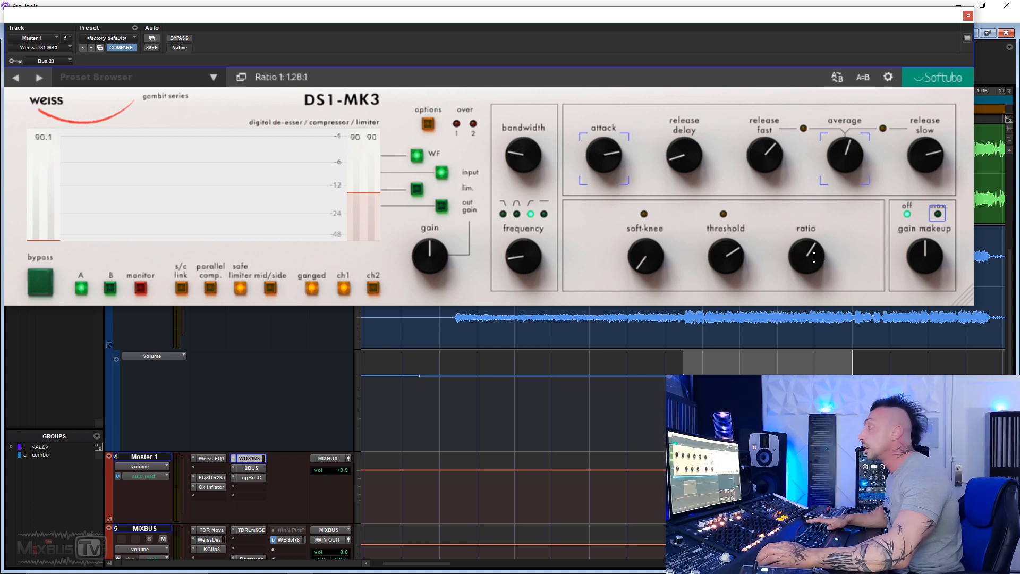
pyautogui.moveTo(811, 257); pyautogui.dragTo(785, 114)
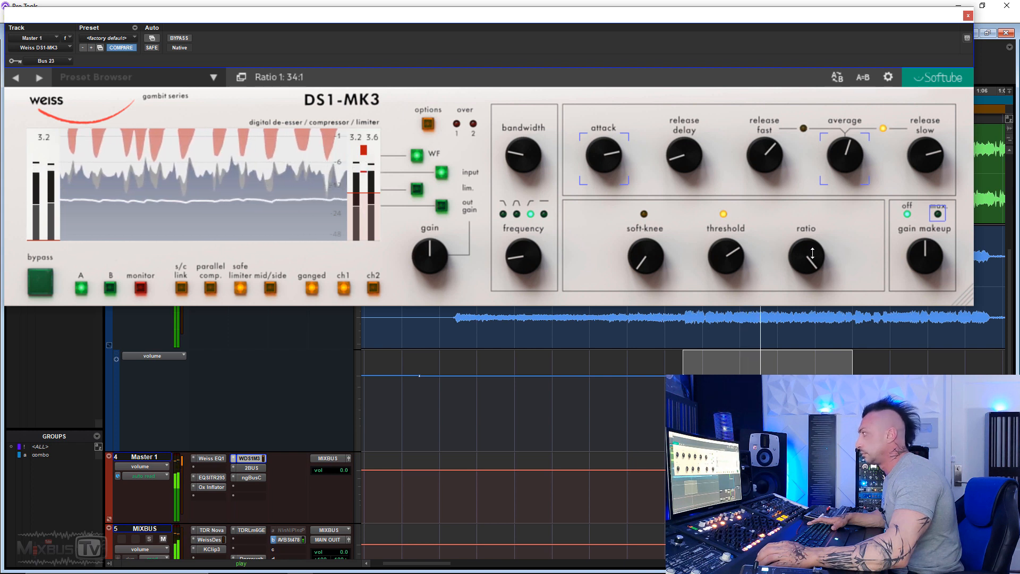
pyautogui.moveTo(815, 254); pyautogui.dragTo(812, 375)
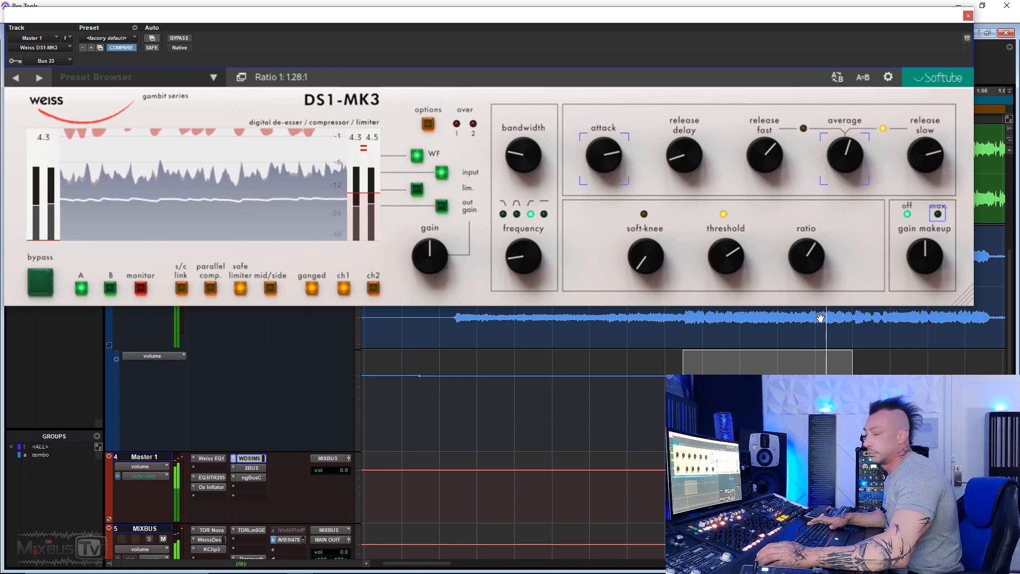
pyautogui.moveTo(809, 257); pyautogui.dragTo(809, 243)
pyautogui.press('space')
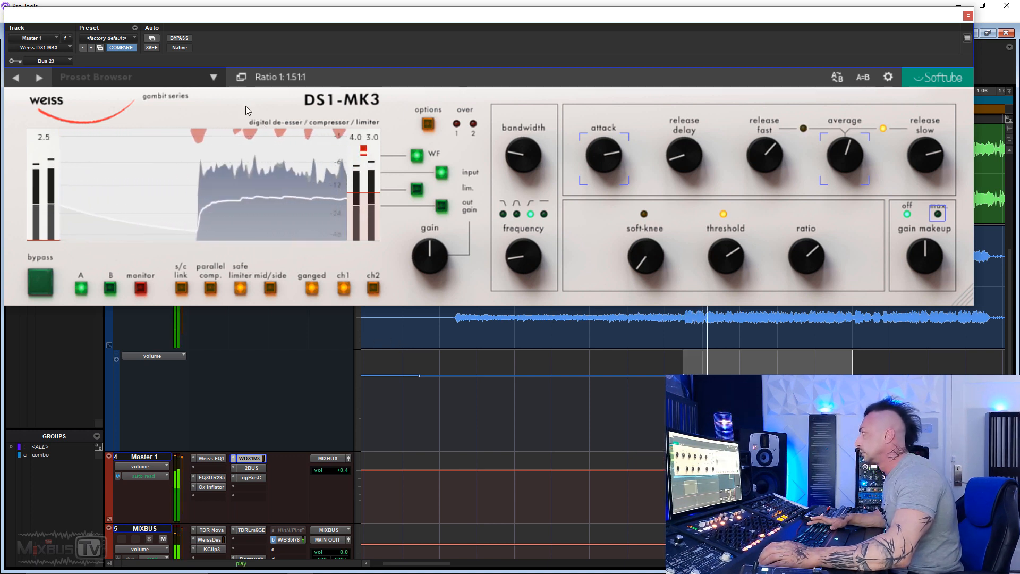
# A/B the DS1-MK3 bypass, lower its ratio to 1.25:1, and stop playback.
pyautogui.click(186, 40)
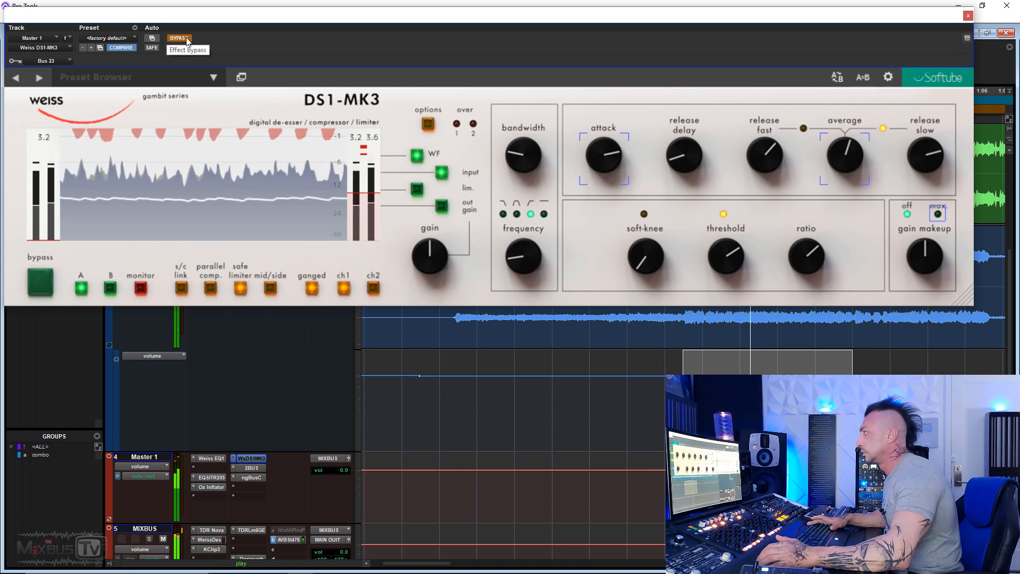
pyautogui.click(186, 39)
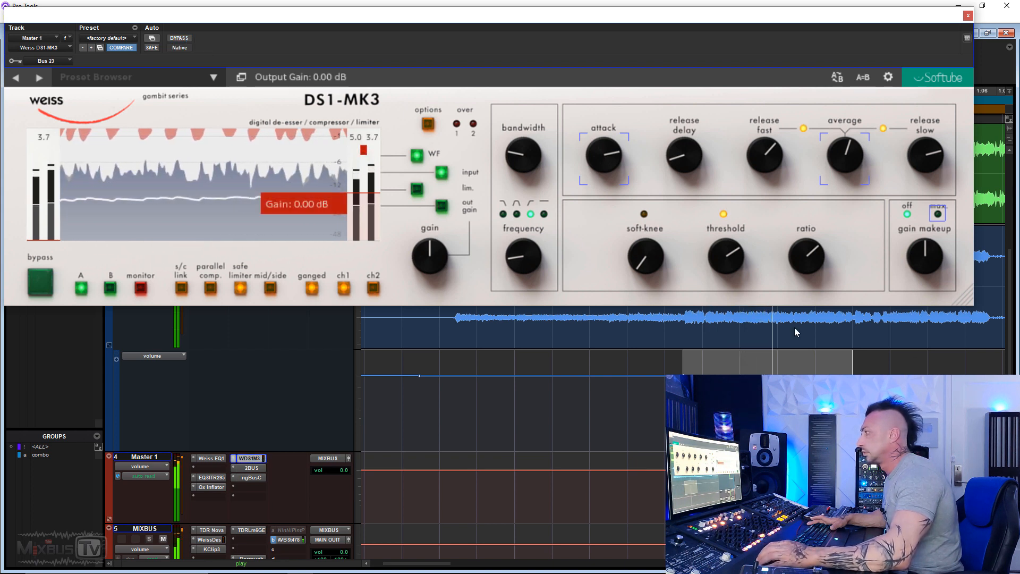
pyautogui.moveTo(806, 266); pyautogui.dragTo(806, 269)
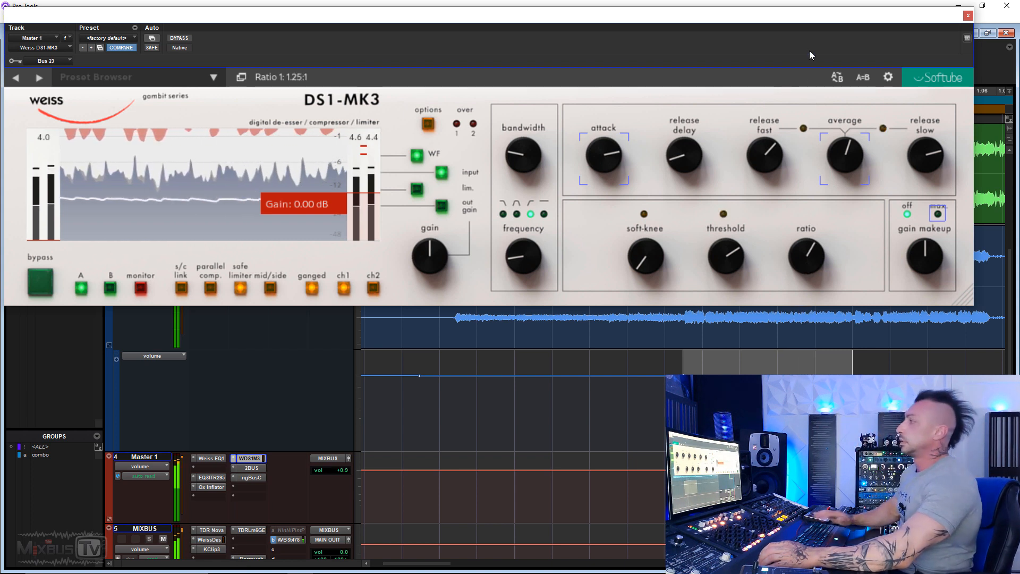
pyautogui.press('space')
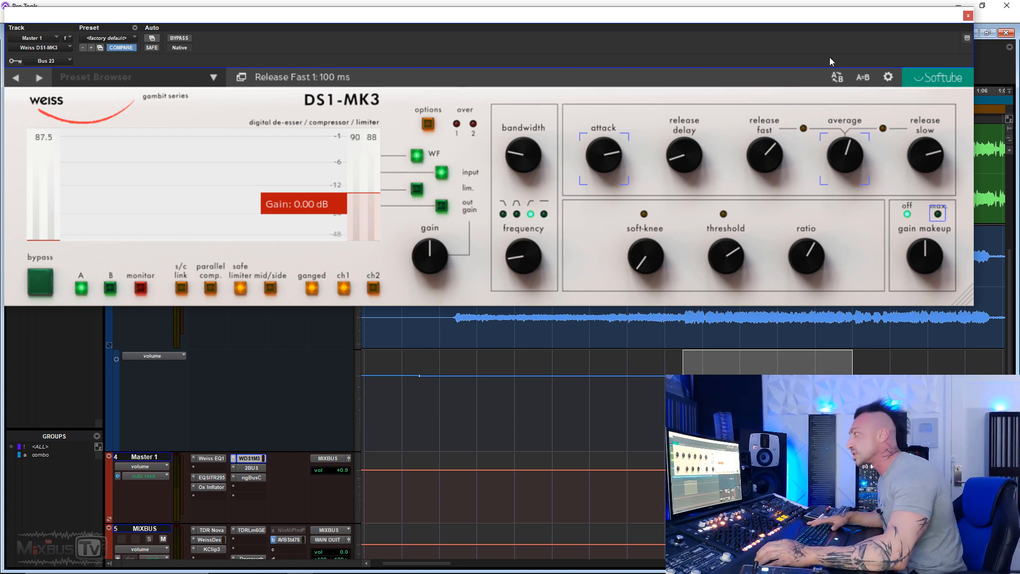
pyautogui.moveTo(929, 19); pyautogui.dragTo(934, 17)
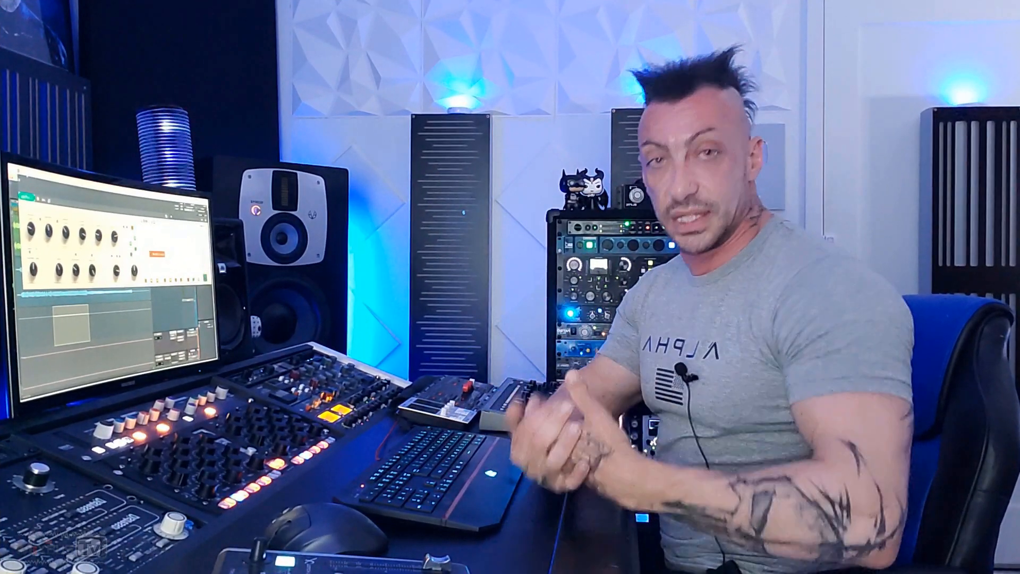